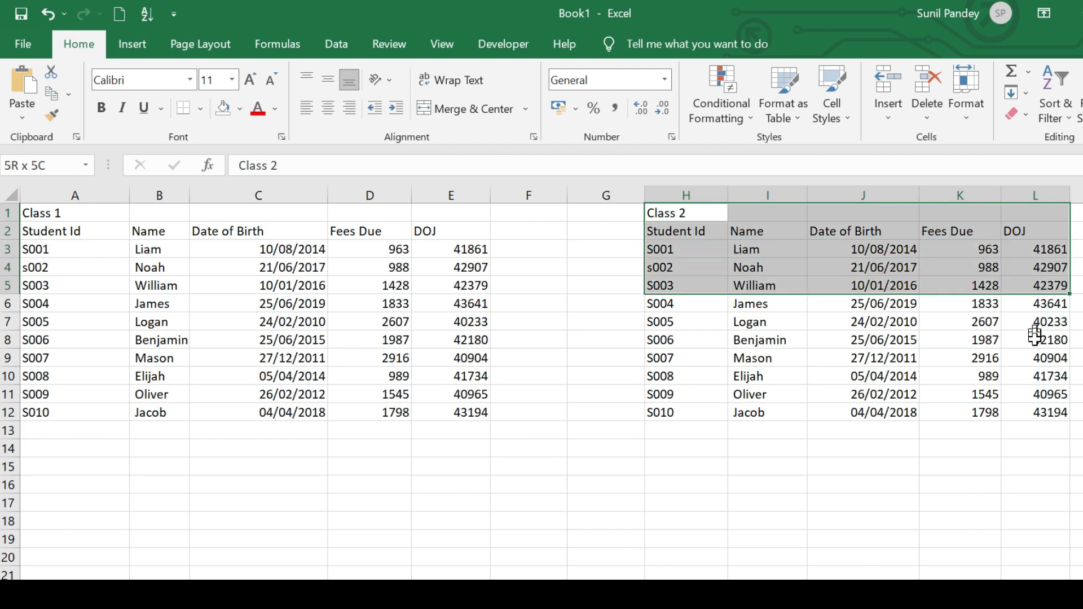
left_click(898, 466)
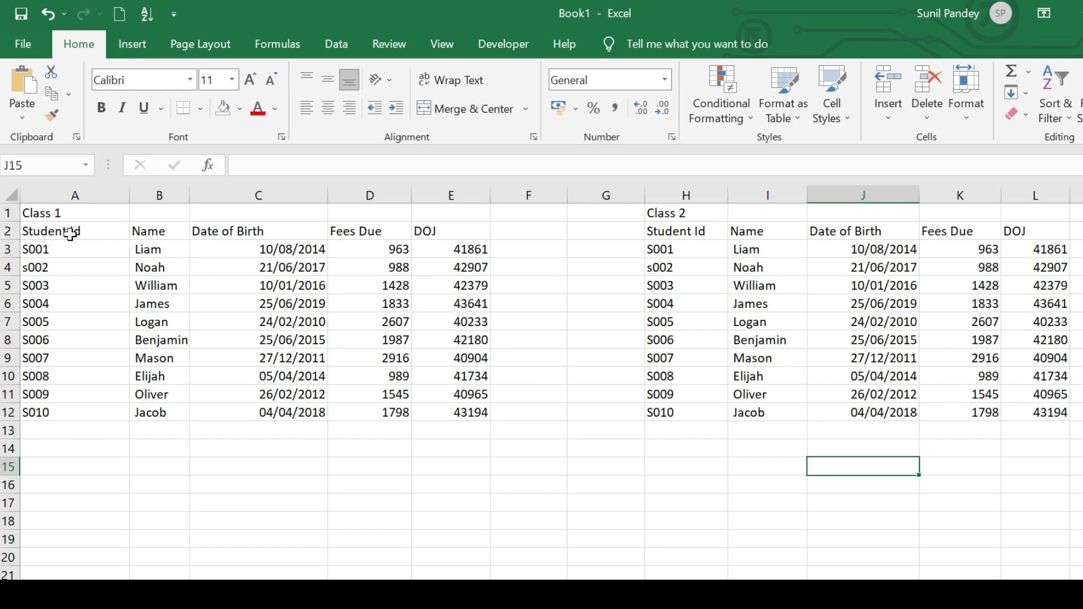
left_click(70, 263)
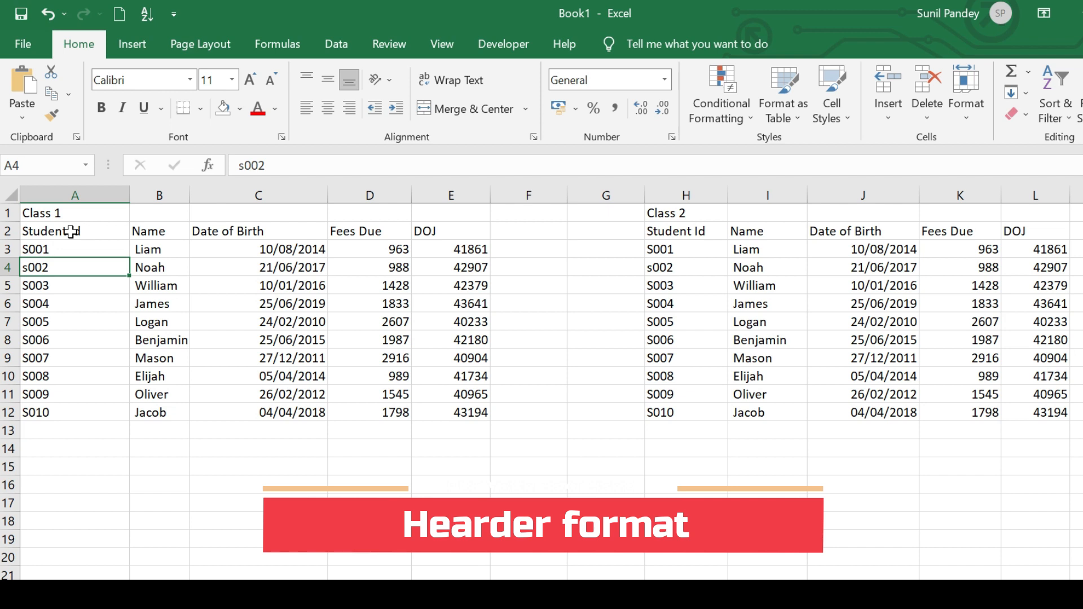
Give the Student Id header cell A2 of the Class 1 table a dark blue fill and white font.
left_click(71, 231)
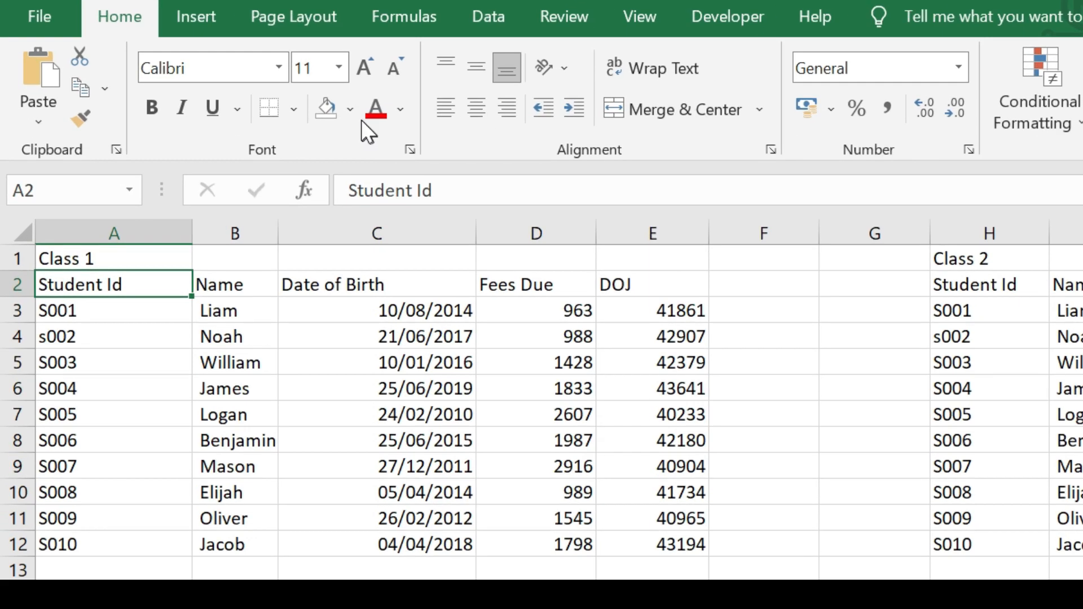
left_click(349, 110)
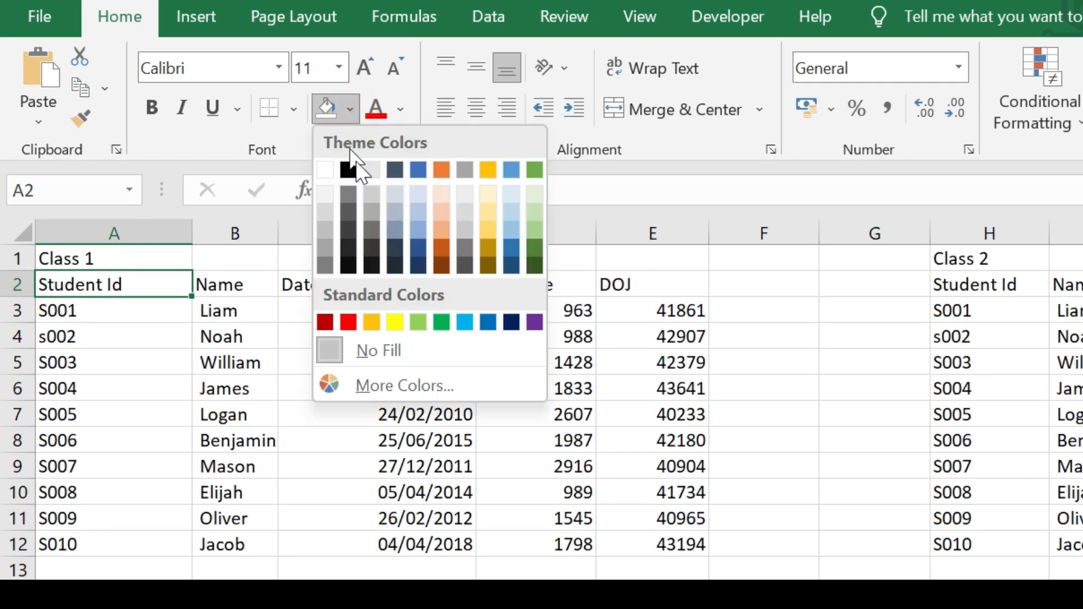
left_click(415, 261)
left_click(391, 114)
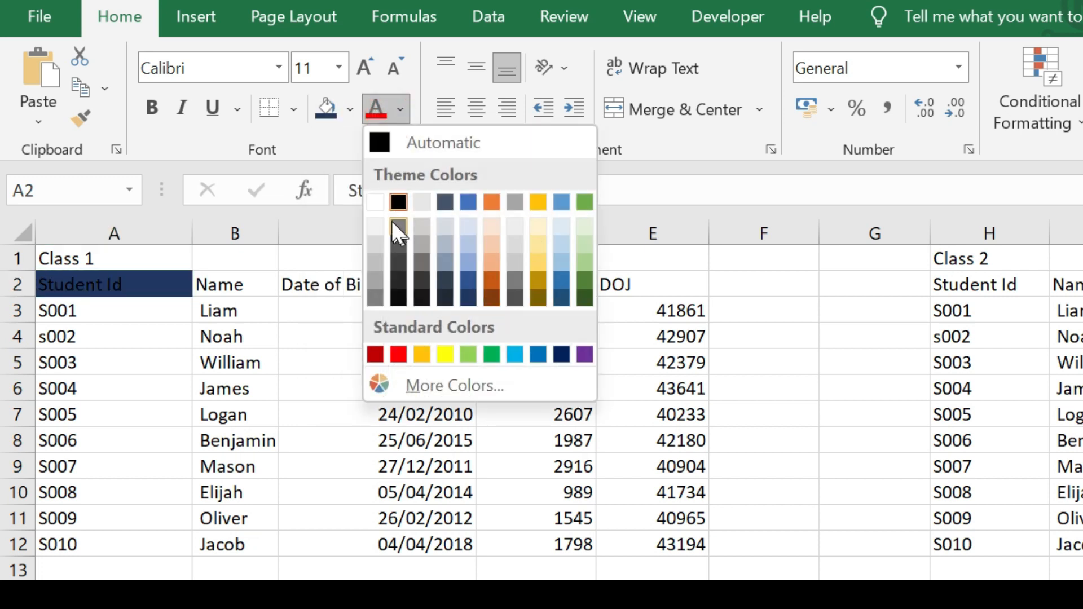
left_click(375, 202)
left_click(170, 328)
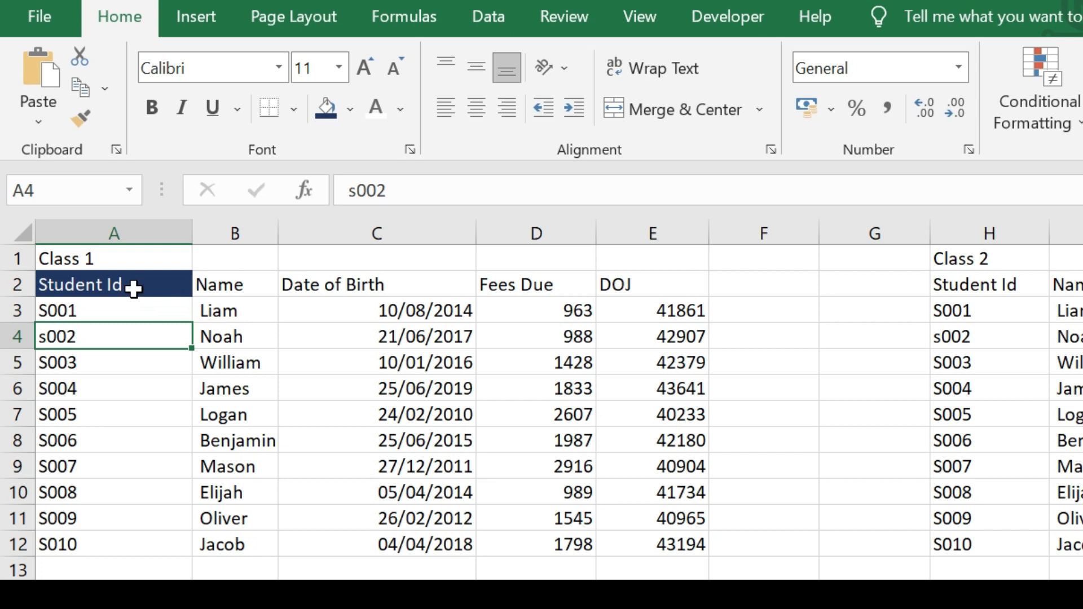
left_click(133, 285)
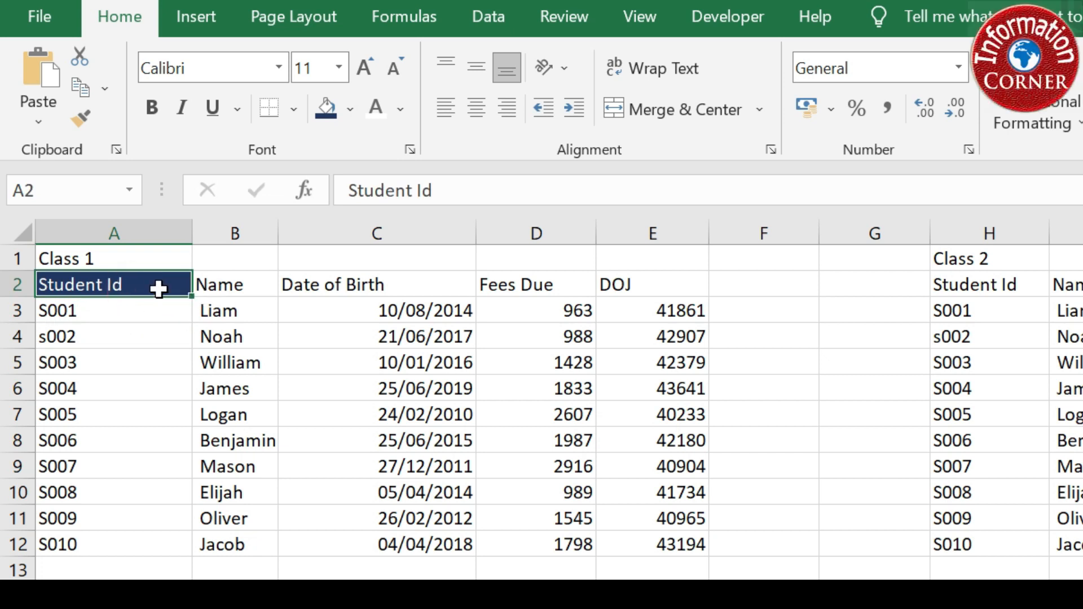
left_click(221, 284)
left_click(335, 282)
left_click(242, 282)
left_click(345, 282)
left_click(498, 281)
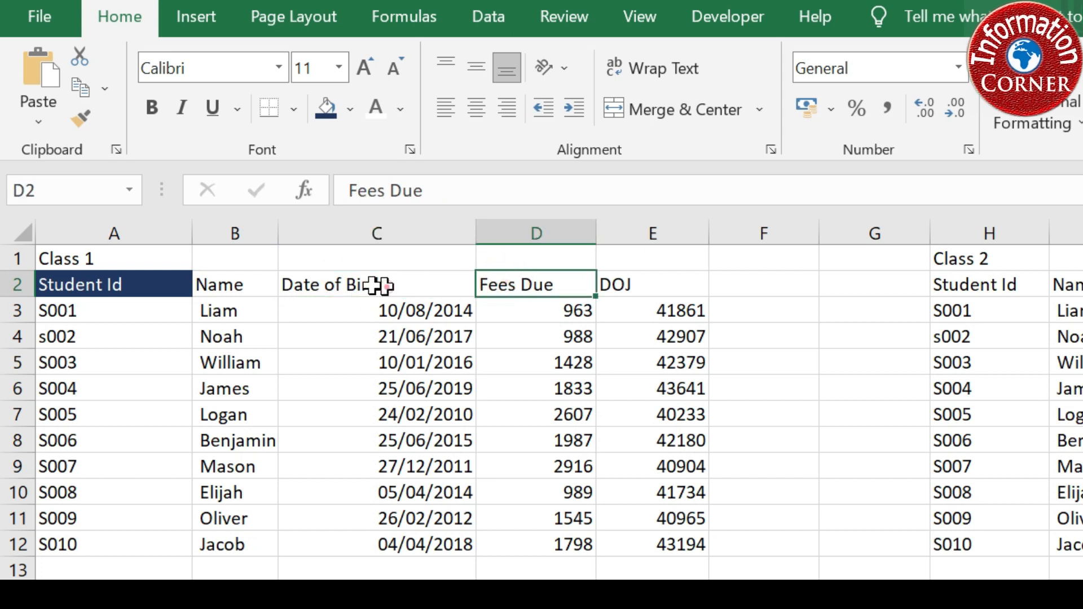
left_click(235, 276)
left_click(134, 281)
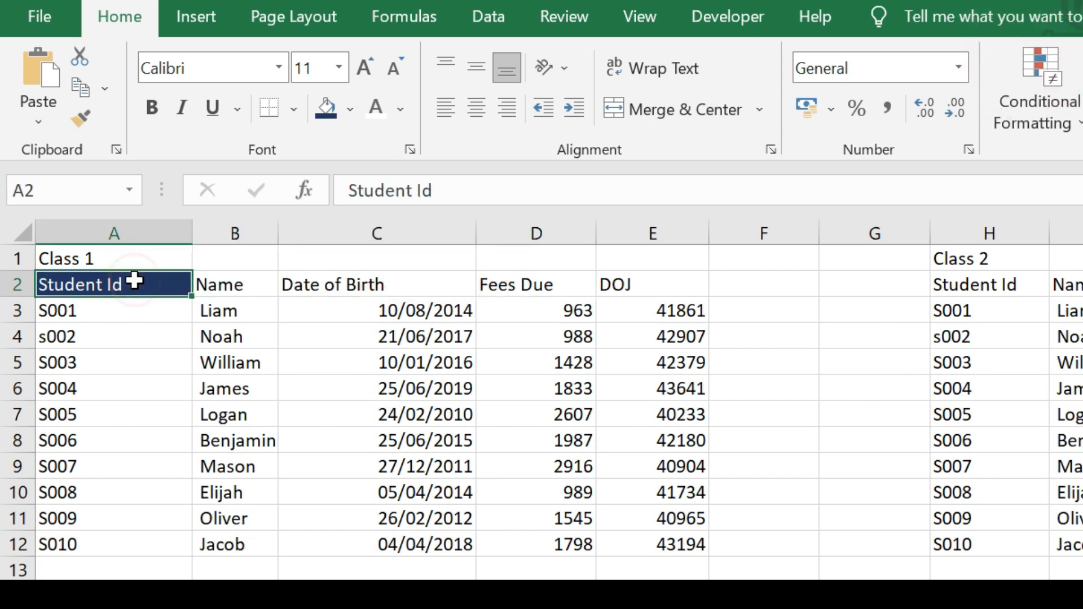
left_click(138, 336)
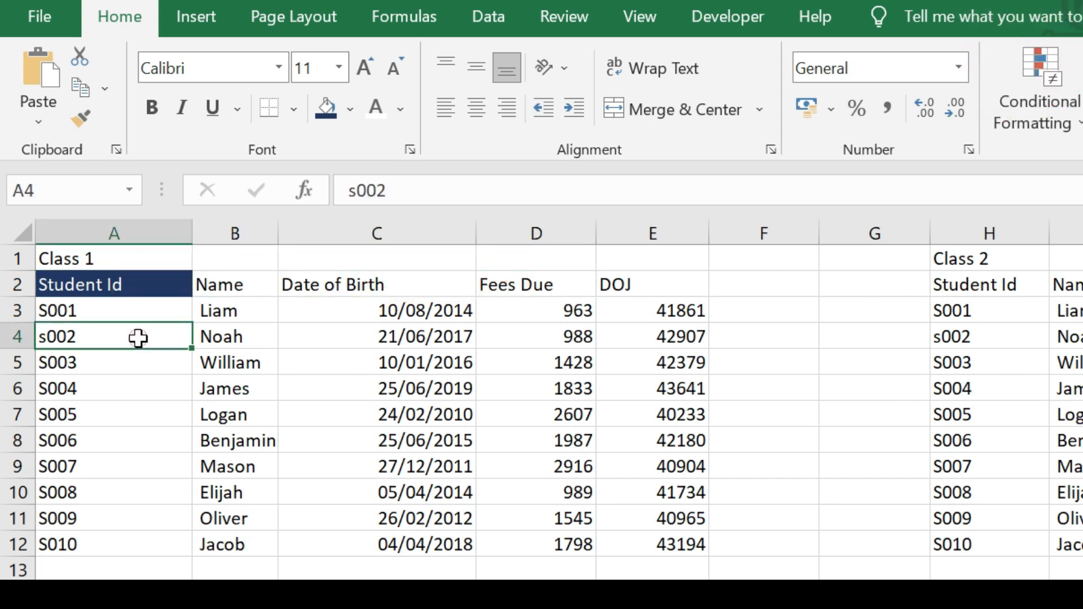
left_click(134, 285)
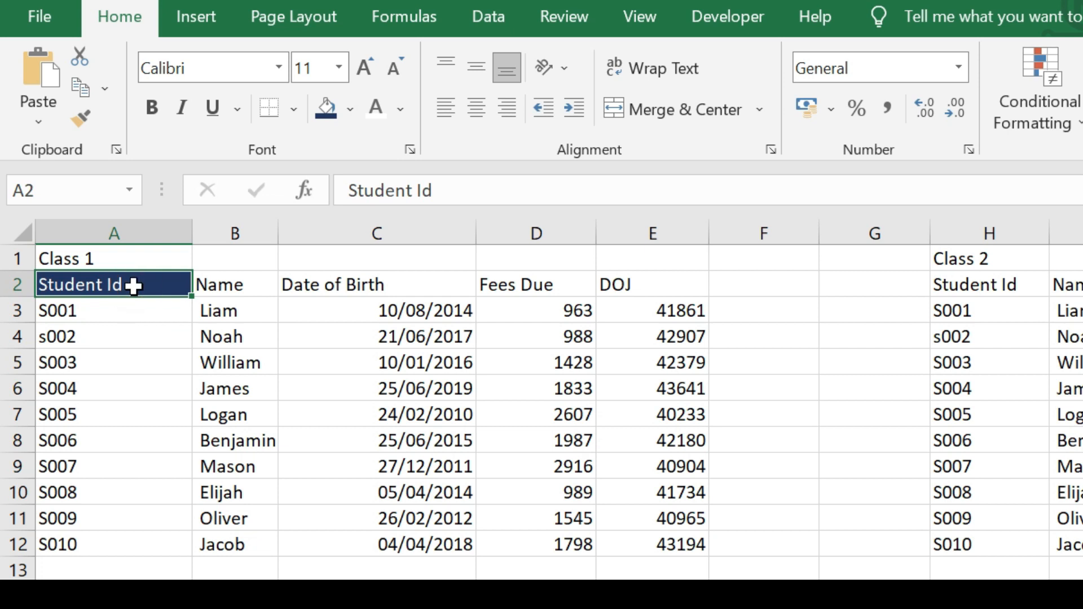
left_click(126, 335)
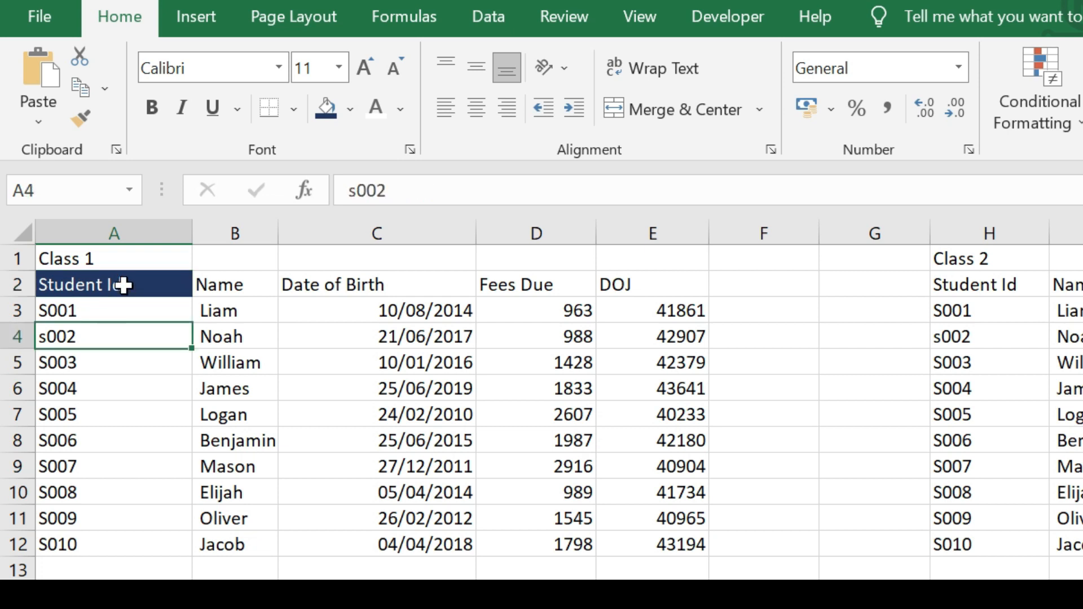
Copy the Student Id header's formatting onto the Name header in B2 with Format Painter.
left_click(124, 285)
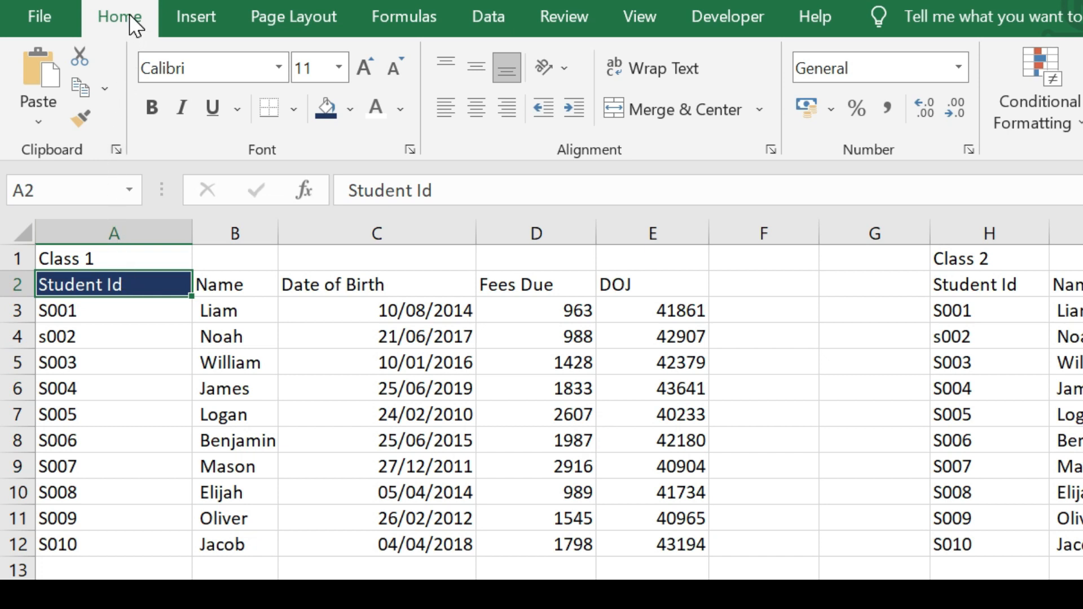
left_click(83, 121)
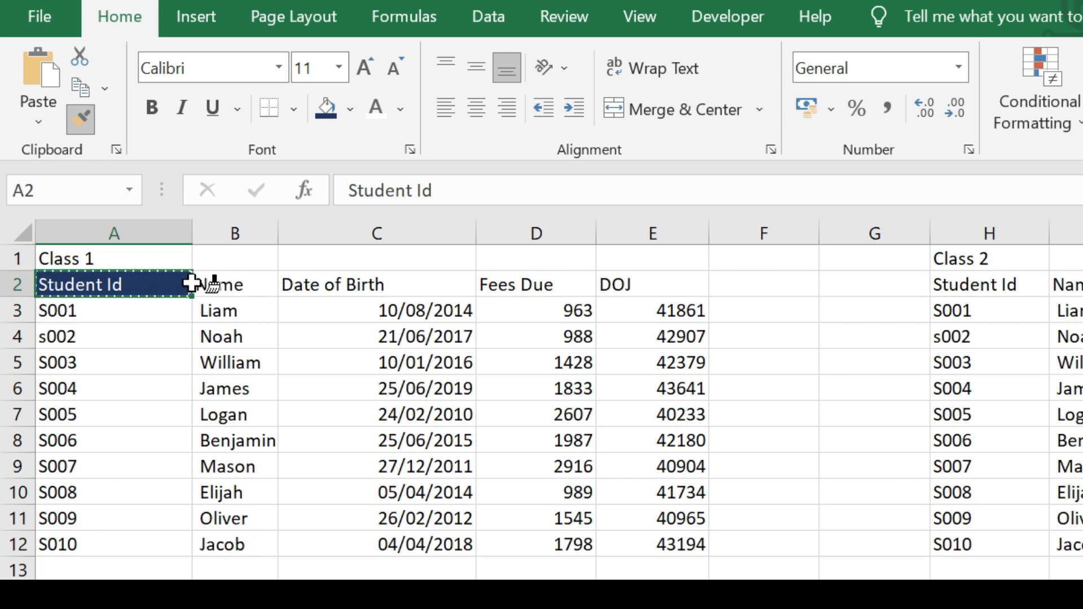
left_click(210, 282)
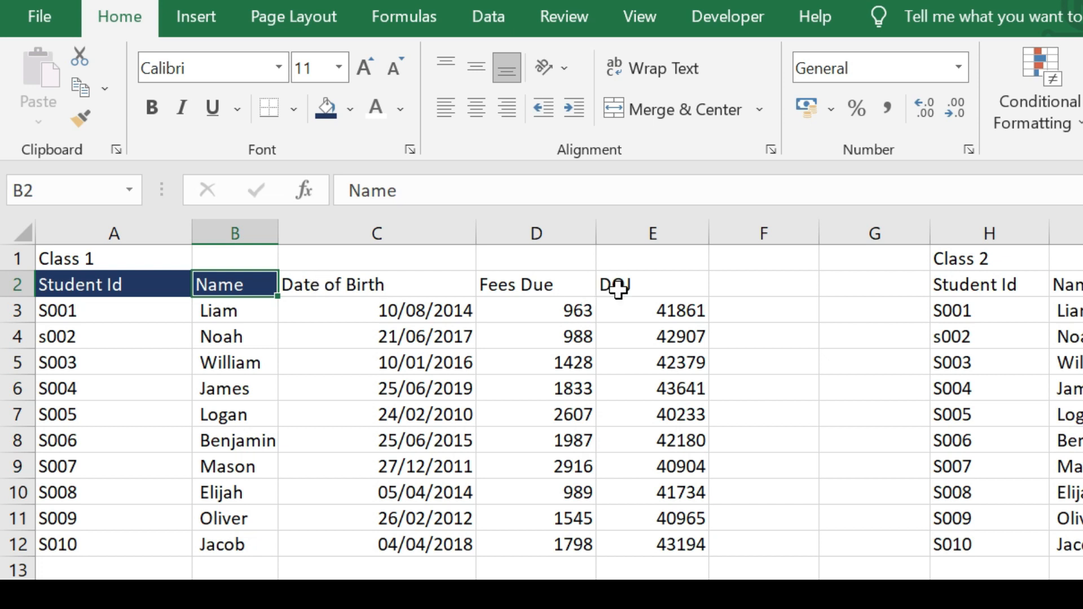
Paint the Name header's formatting across the Date of Birth, Fees Due and DOJ headers in C2:E2.
left_click(243, 287)
left_click(79, 123)
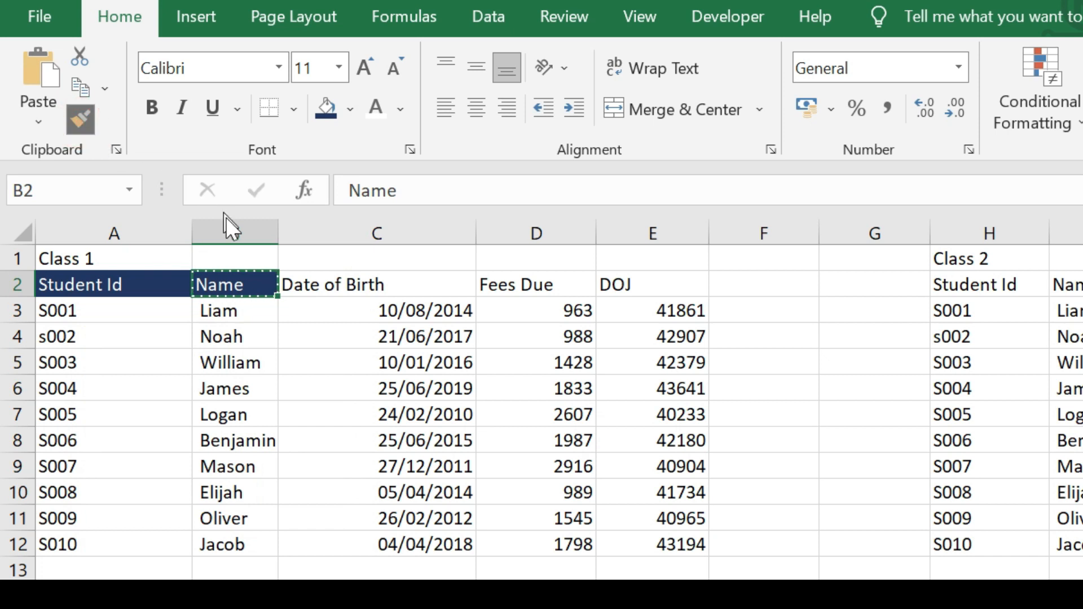
left_click_drag(300, 280, 646, 283)
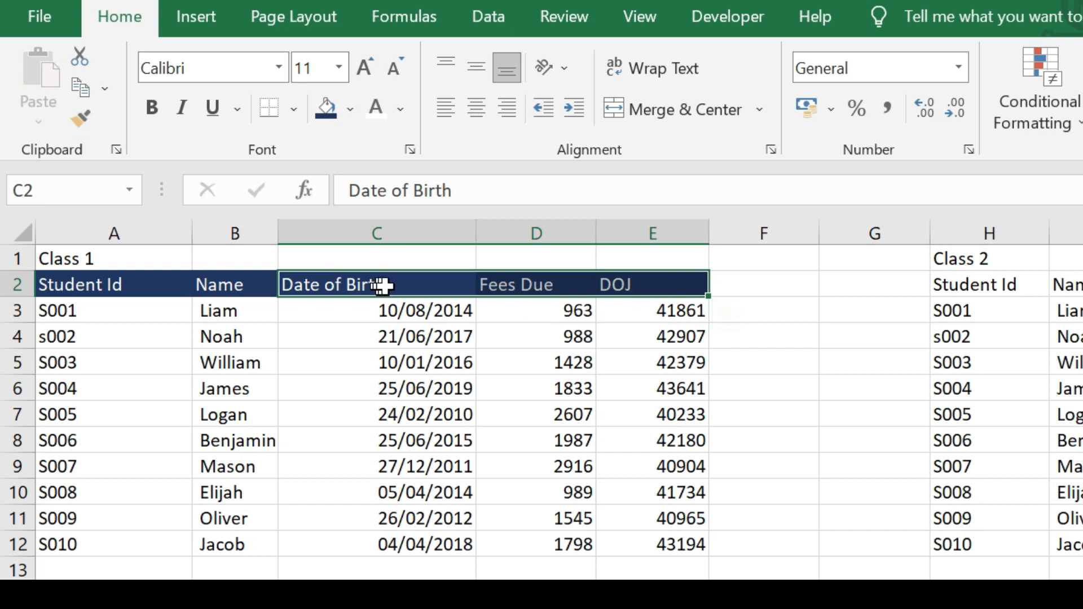
left_click(786, 288)
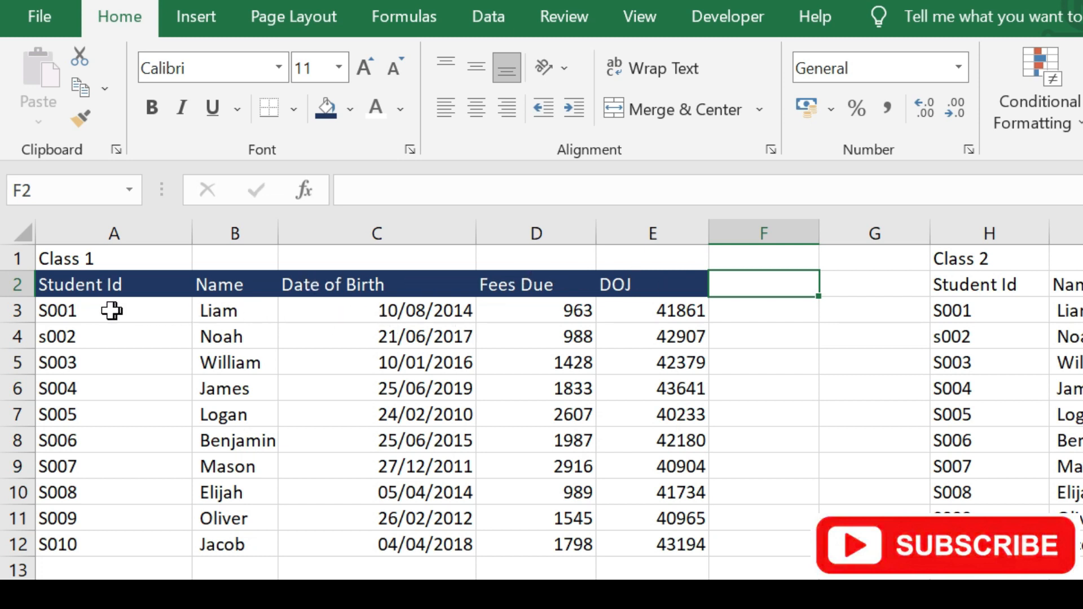
left_click_drag(82, 285, 653, 283)
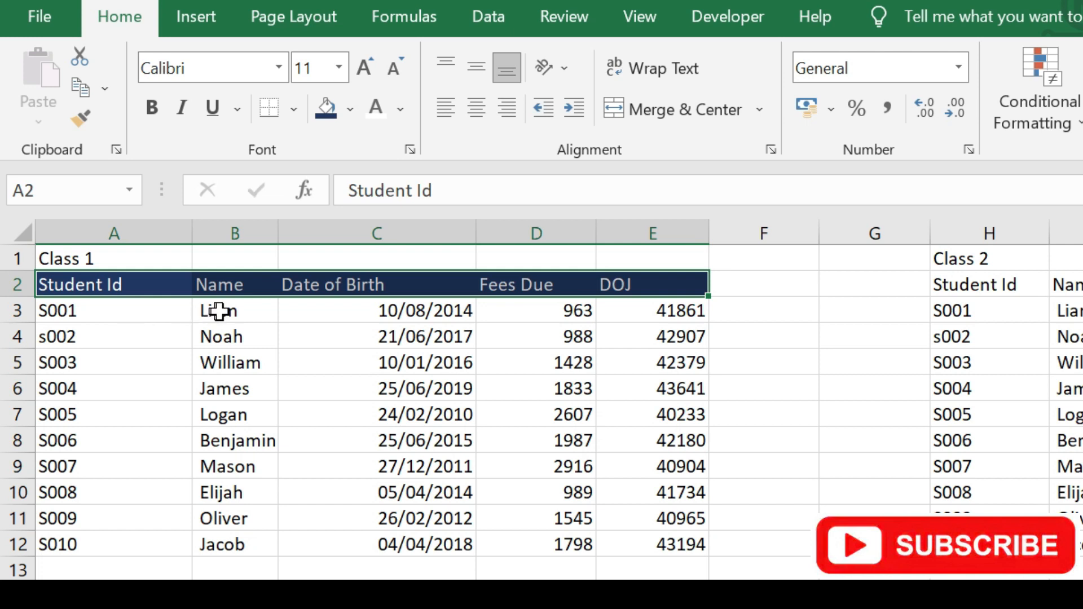
left_click(116, 314)
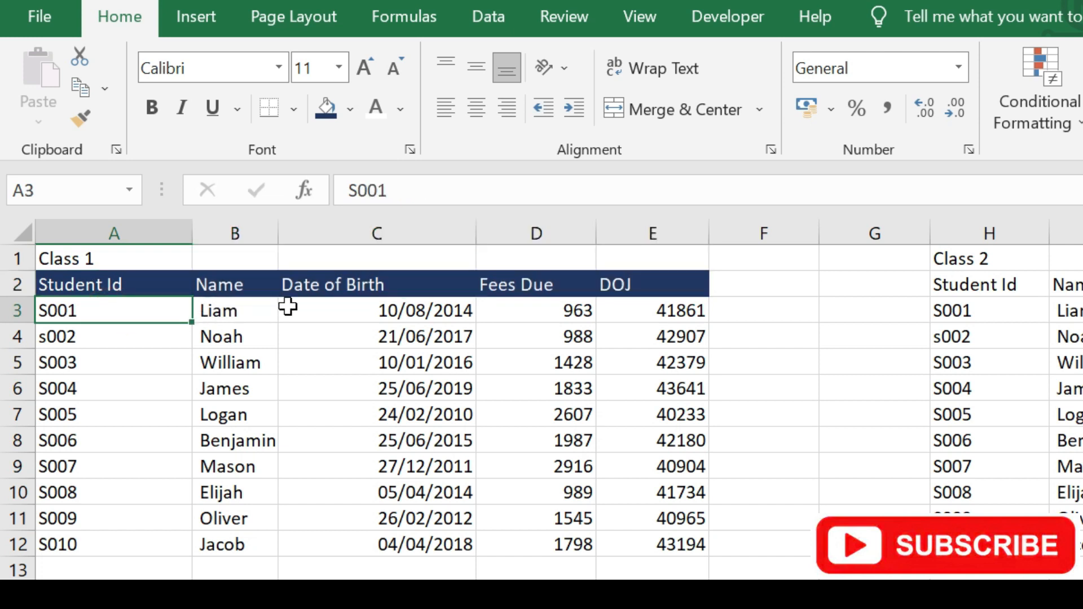
Apply the custom number format dd-mmm-yy to the first Date of Birth entry in C3.
left_click(339, 308)
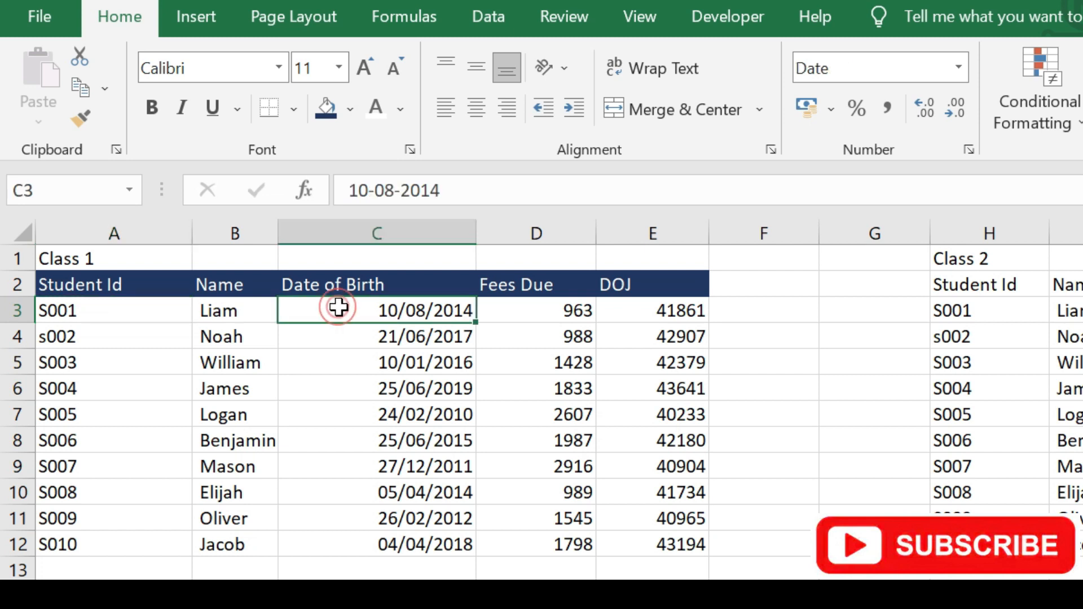
right_click(379, 311)
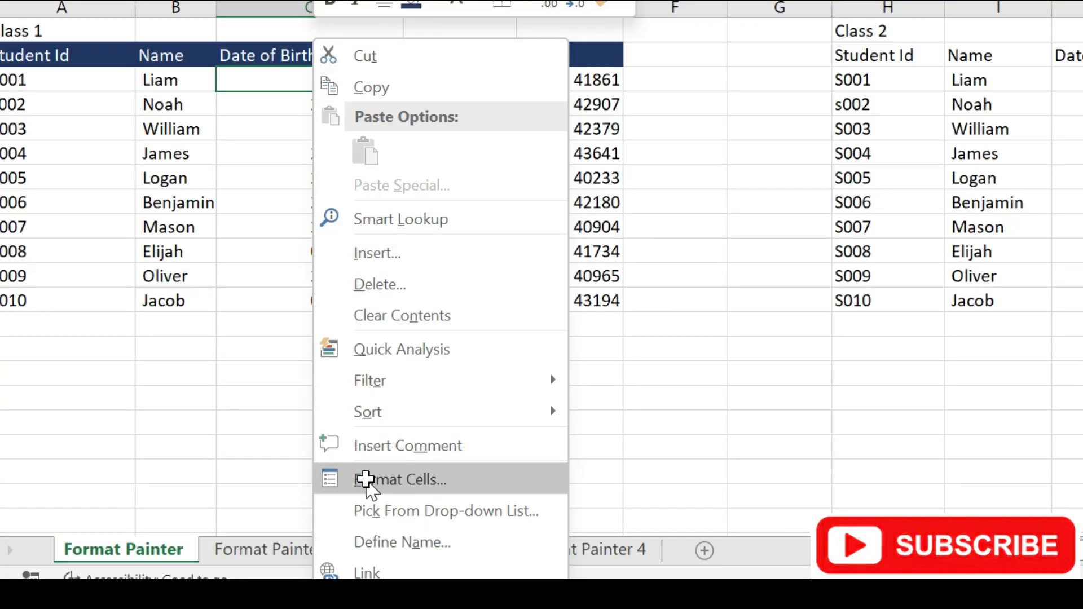
left_click(446, 608)
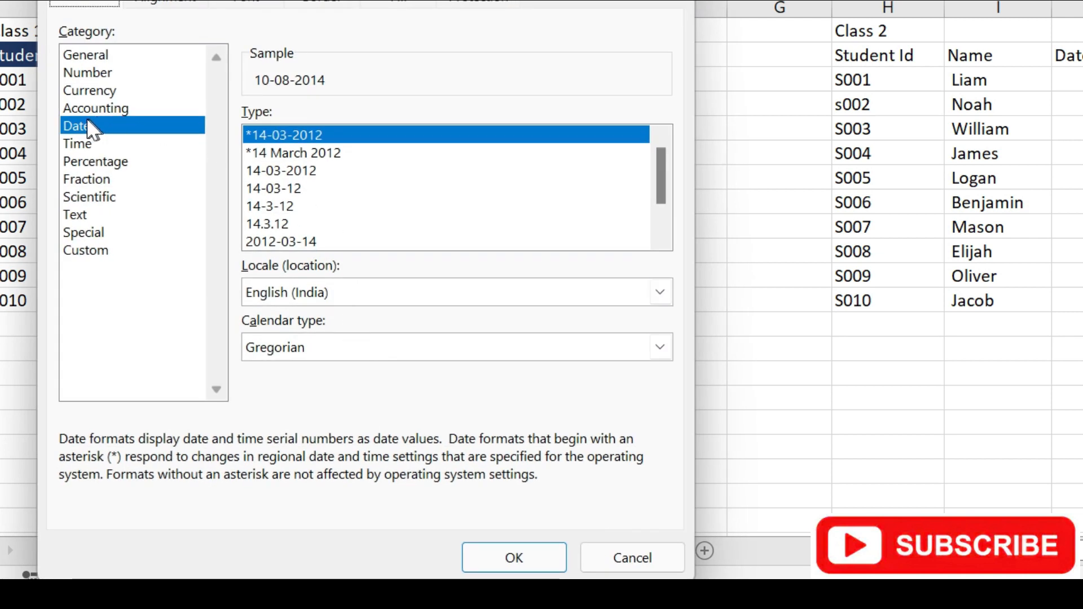
scroll(288, 169, "down", 1)
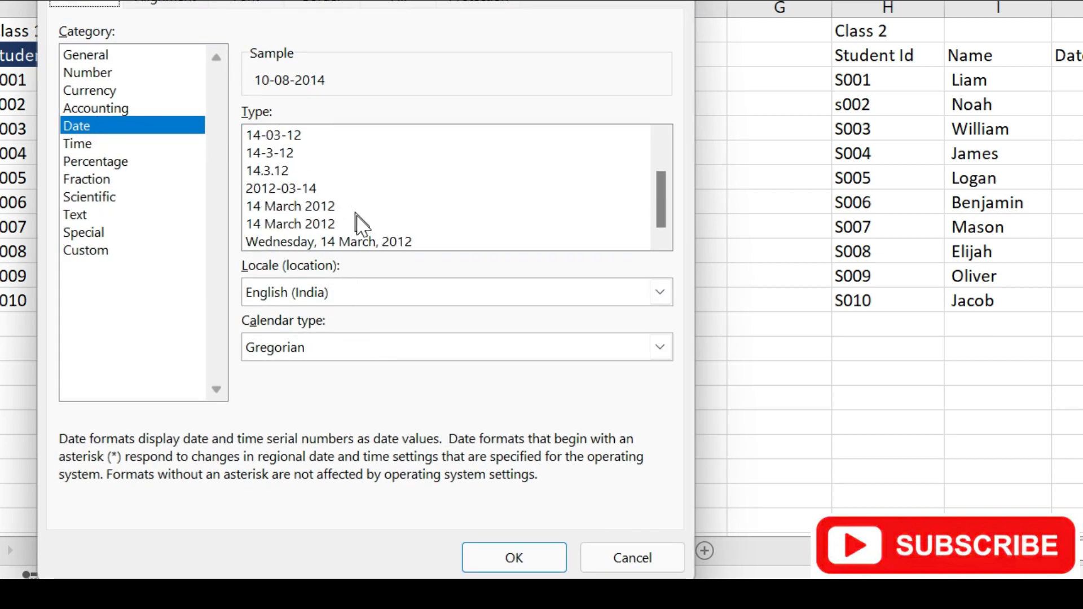
left_click(87, 250)
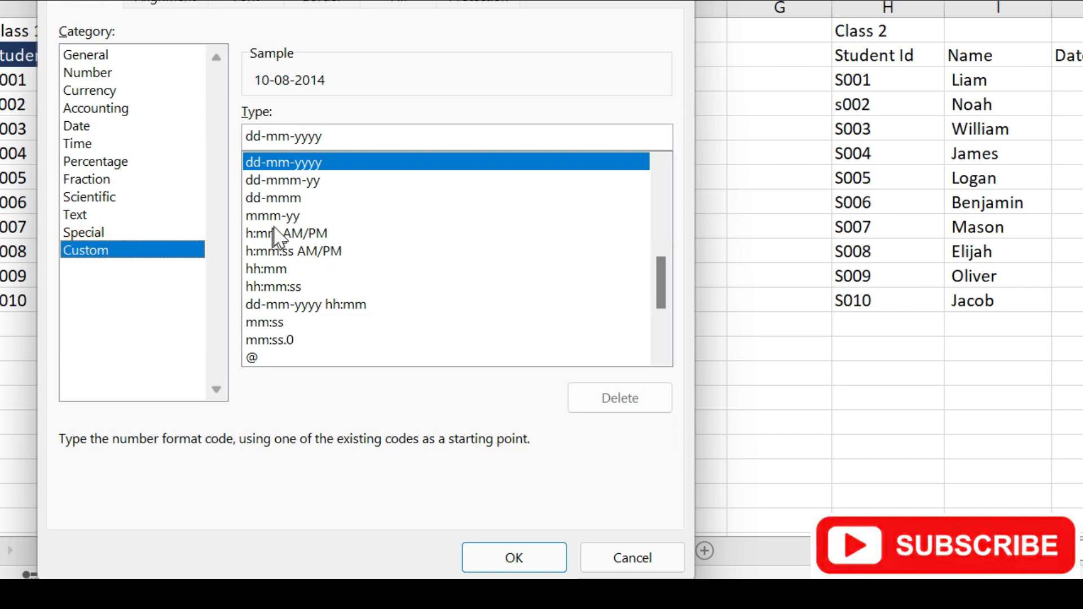
left_click(285, 181)
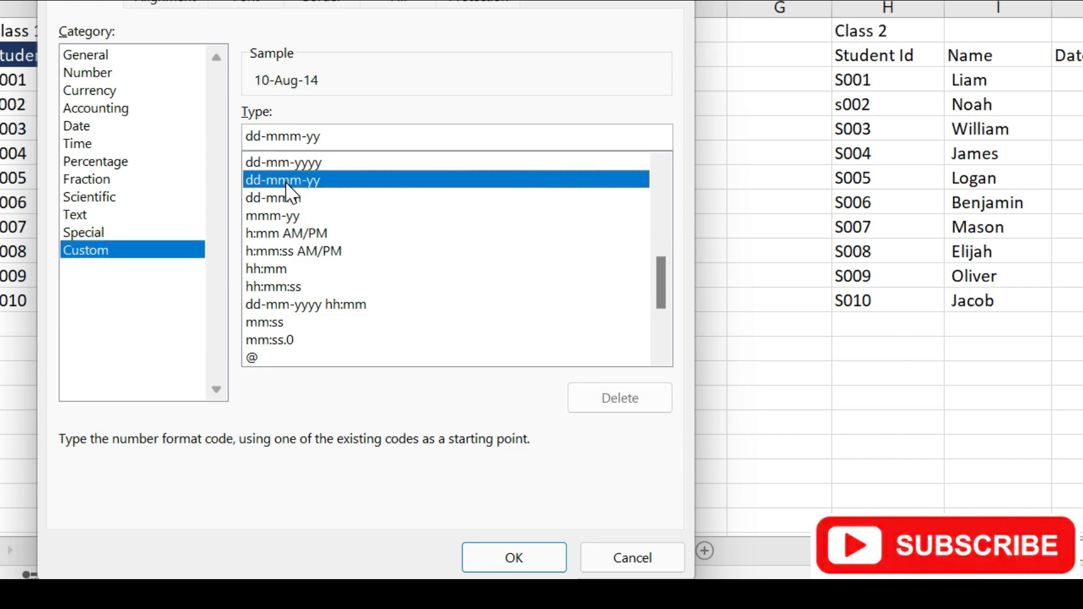
left_click(491, 558)
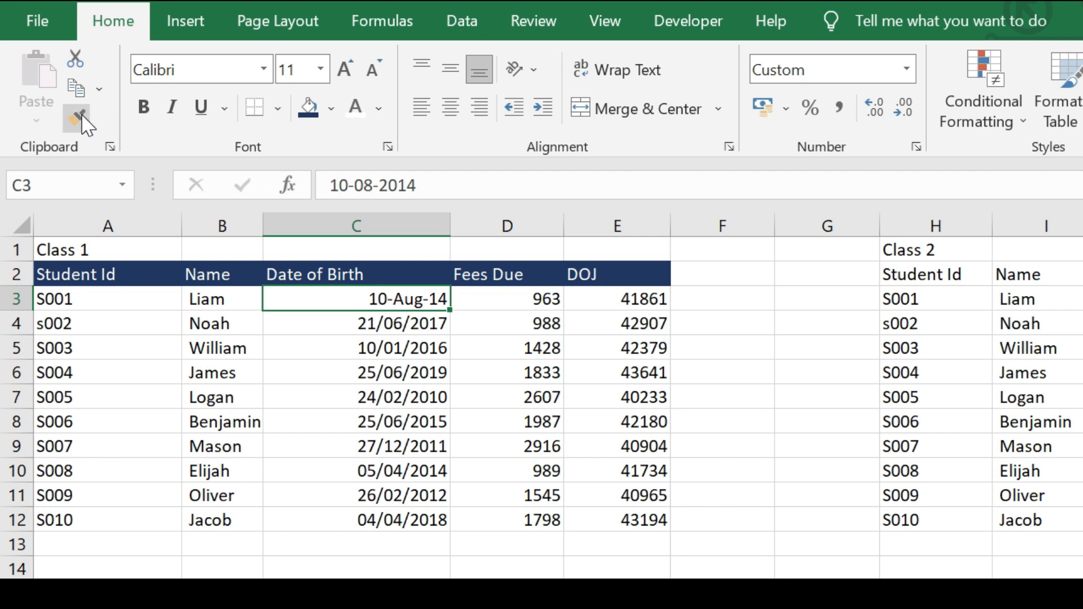
Copy the date format of C3 to the remaining Date of Birth cells C4:C12 with Format Painter.
left_click(328, 323)
left_click(340, 297)
left_click(80, 125)
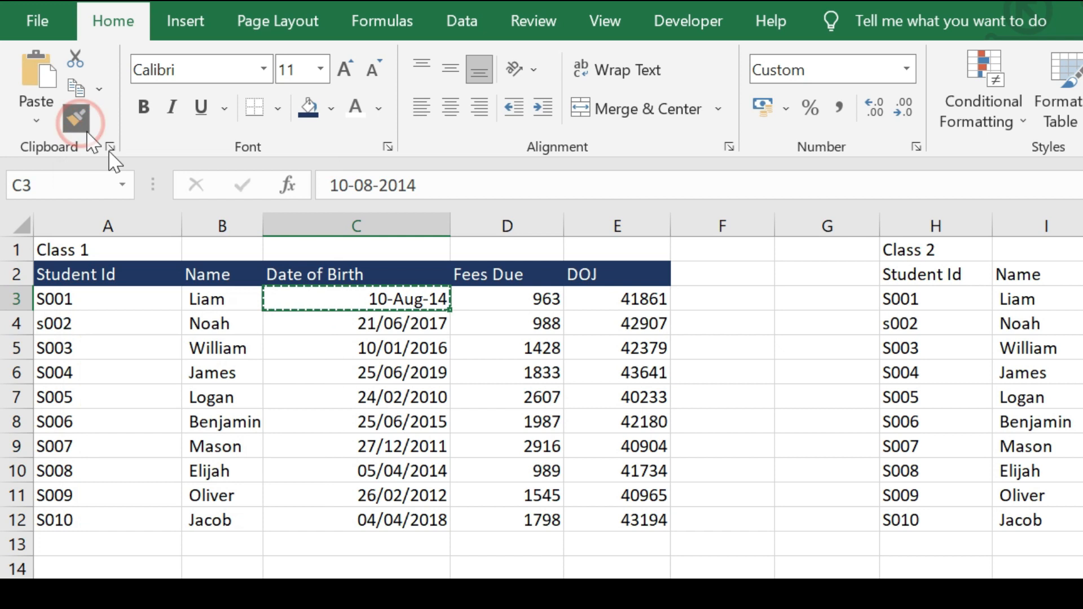
mouse_move(338, 320)
left_mouse_down()
mouse_move(353, 333)
mouse_move(358, 522)
left_mouse_up()
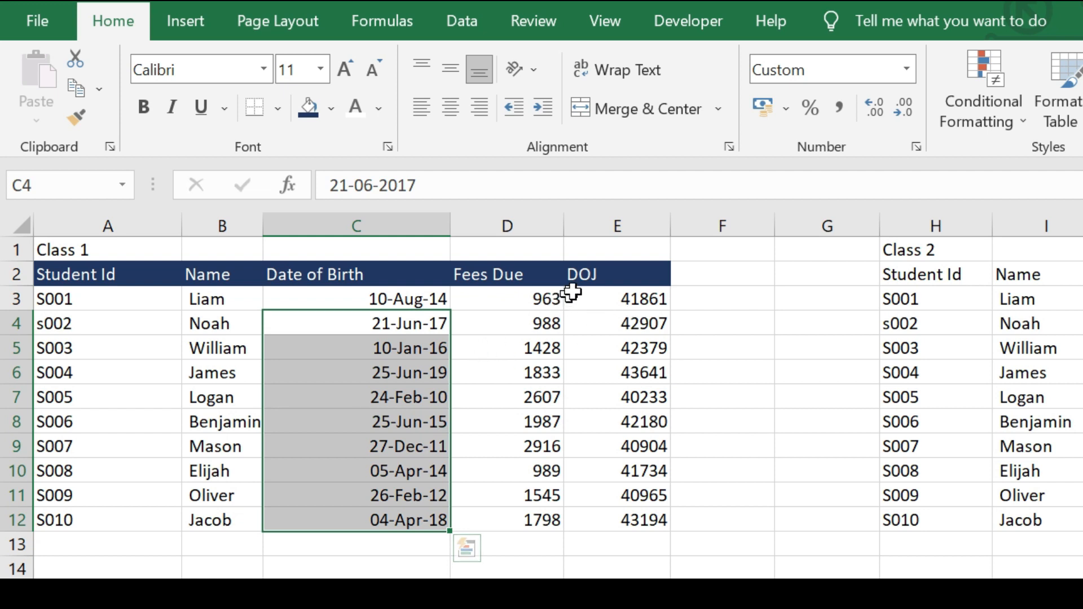
left_click(364, 274)
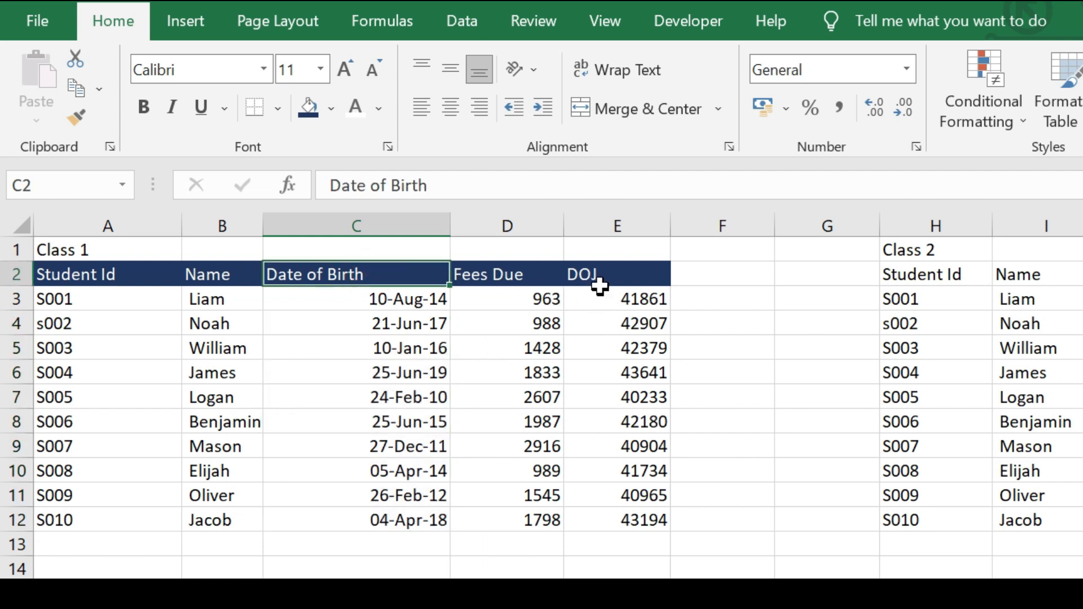
left_click(613, 297)
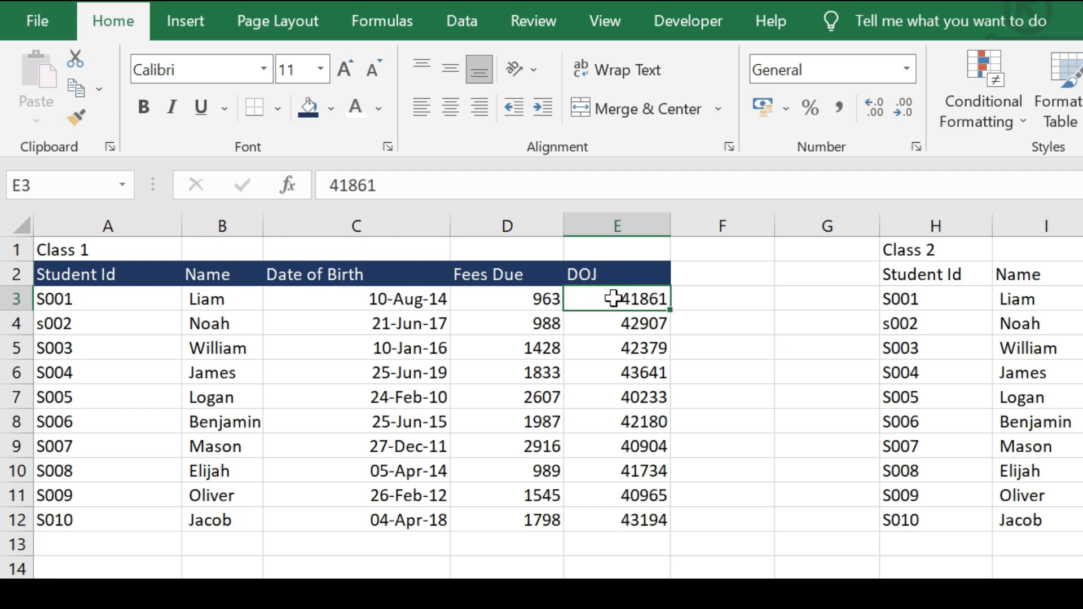
left_click_drag(613, 308, 616, 519)
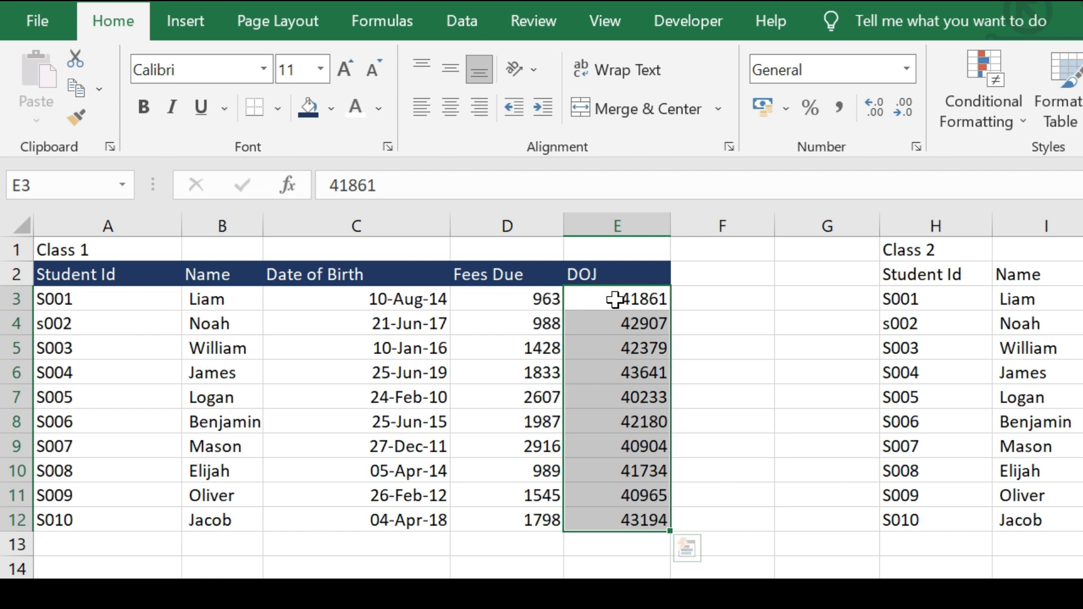
Paint the date format of C3 onto the DOJ values in E3:E12 of the Class 1 table.
left_click(390, 300)
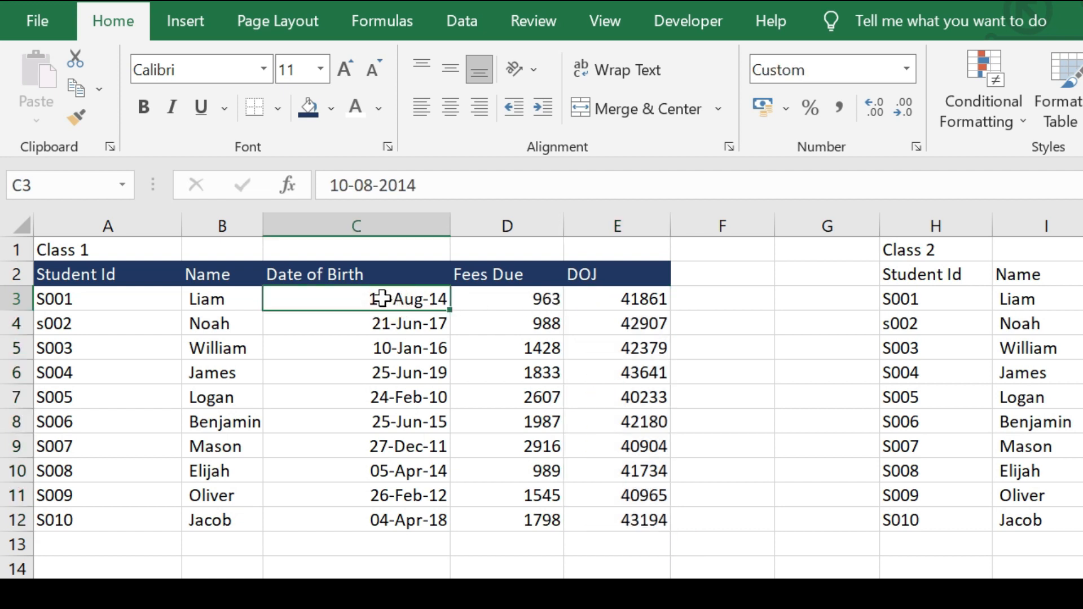
left_click(76, 118)
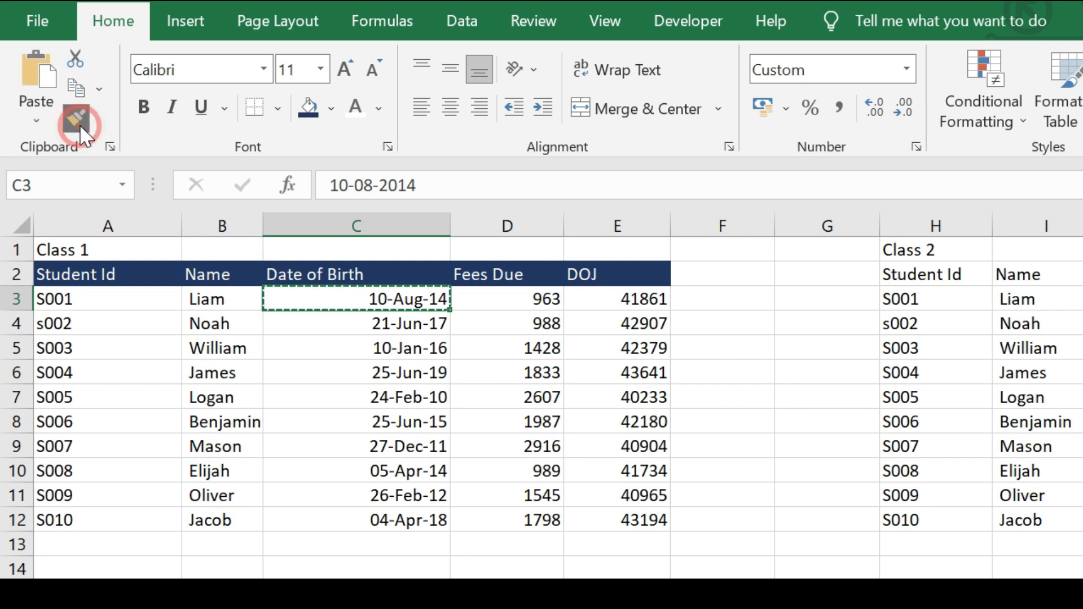
left_click(592, 297)
left_click_drag(596, 376, 612, 516)
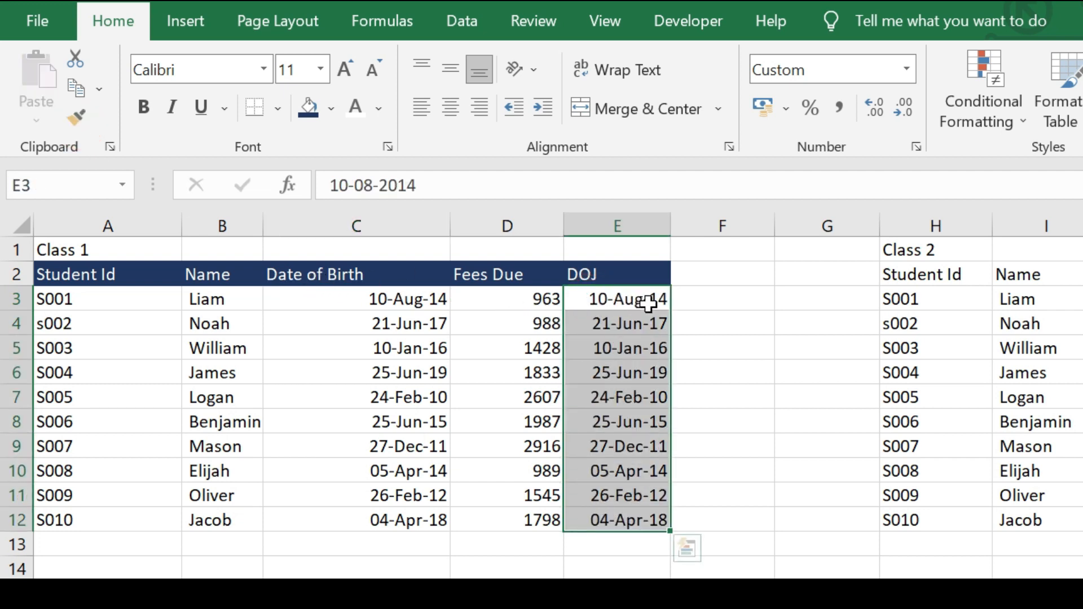
Apply All Borders to the first student row A3:E3 of the Class 1 table.
left_click(72, 300)
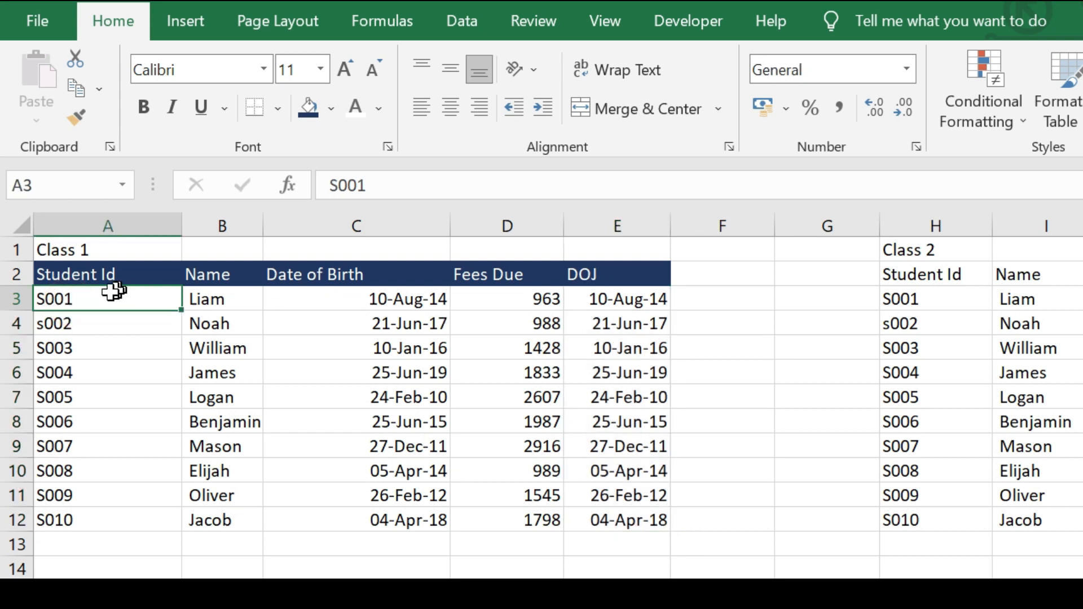
left_click_drag(73, 297, 587, 295)
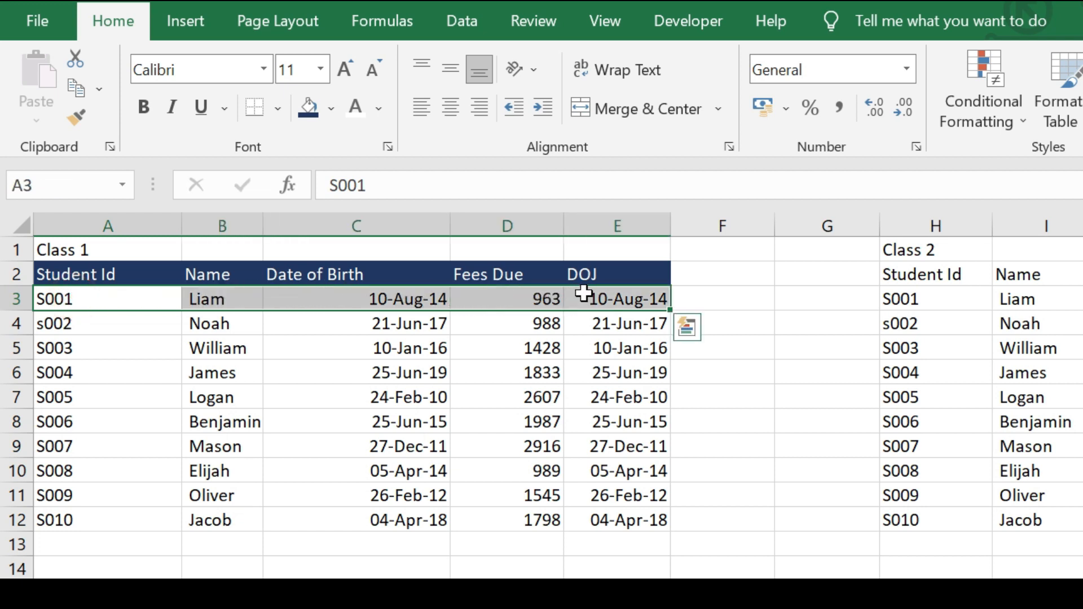
left_click(278, 109)
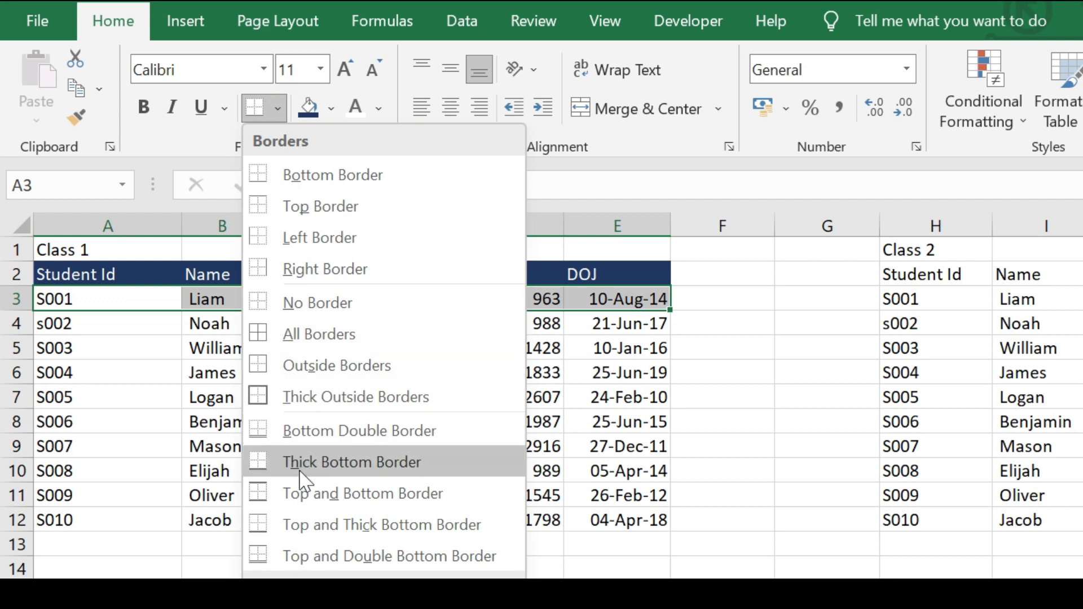
left_click(295, 335)
left_click(222, 373)
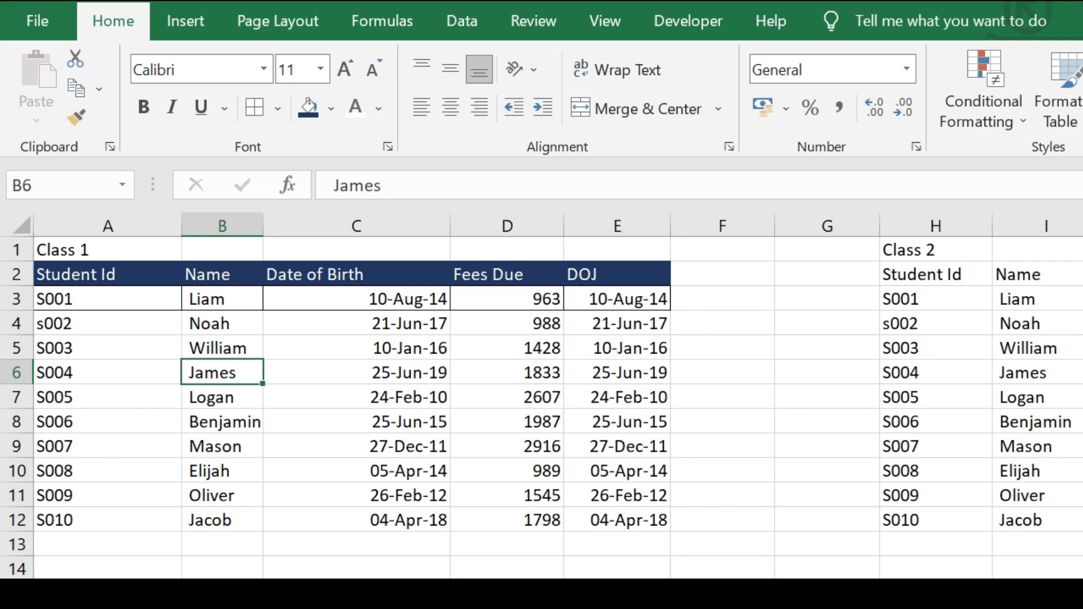
Copy the formatting of A3:E3 to the remaining student rows A4:E12 with Format Painter.
left_click(76, 298)
left_click_drag(202, 298, 597, 299)
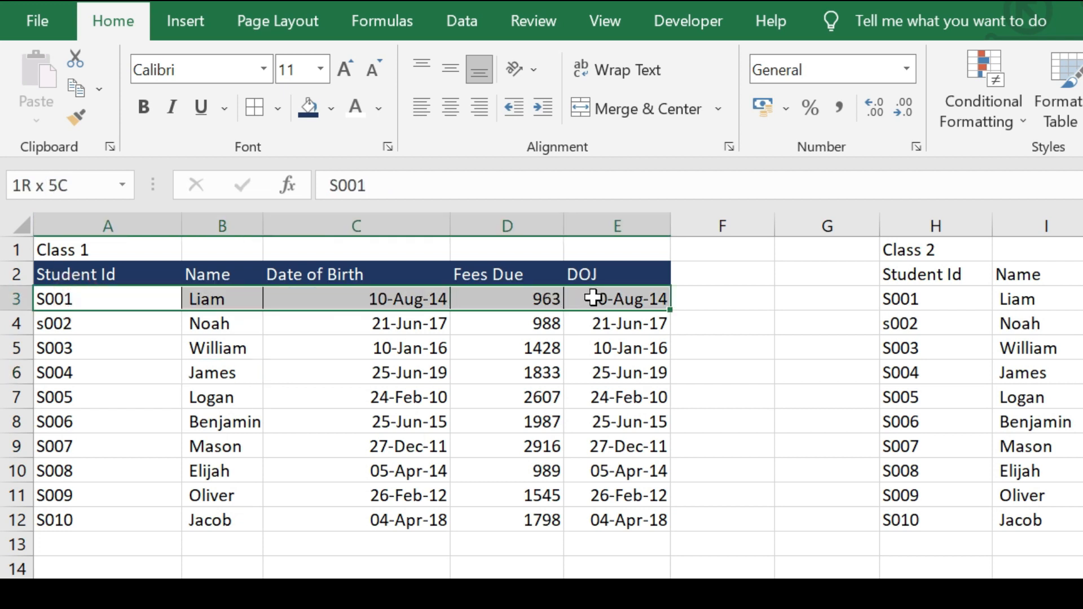
mouse_move(63, 324)
left_mouse_down()
mouse_move(602, 334)
mouse_move(626, 450)
mouse_move(613, 519)
left_mouse_up()
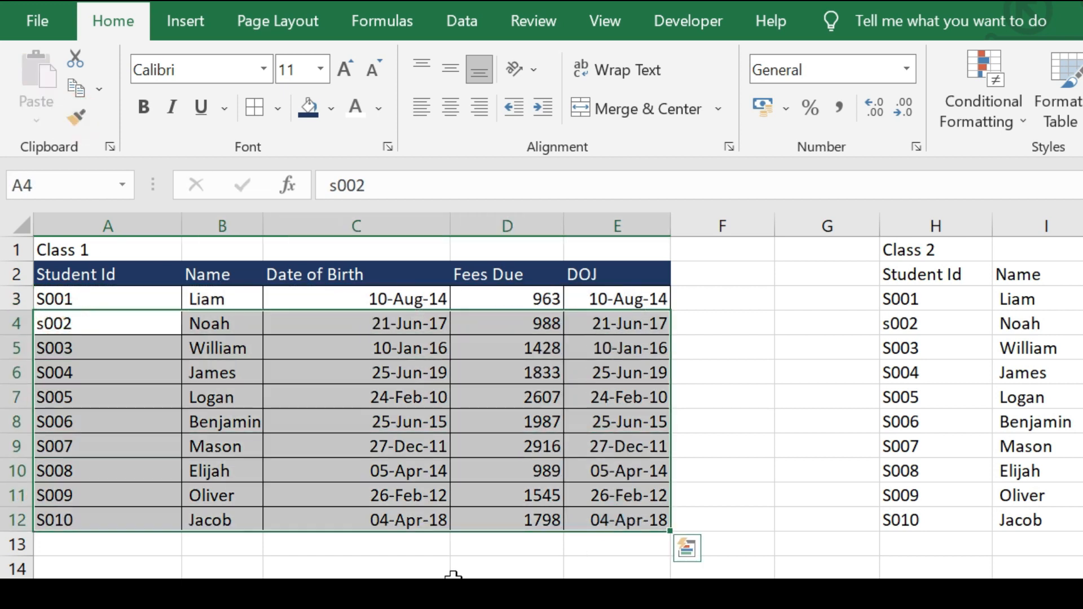
left_click(361, 593)
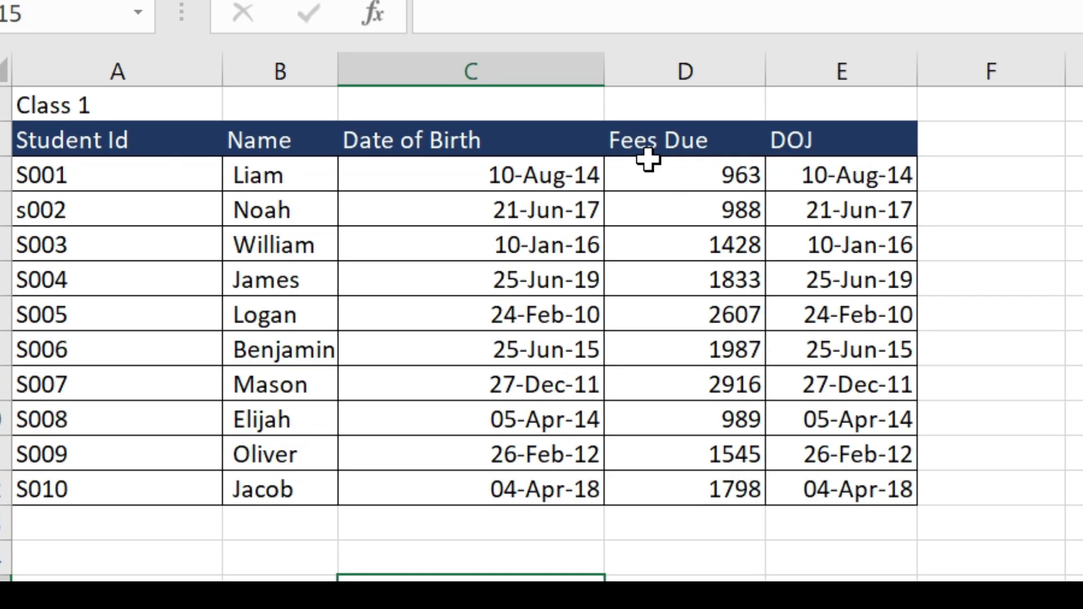
Merge and center the Class 1 title across A1:E1.
left_click_drag(99, 100, 755, 110)
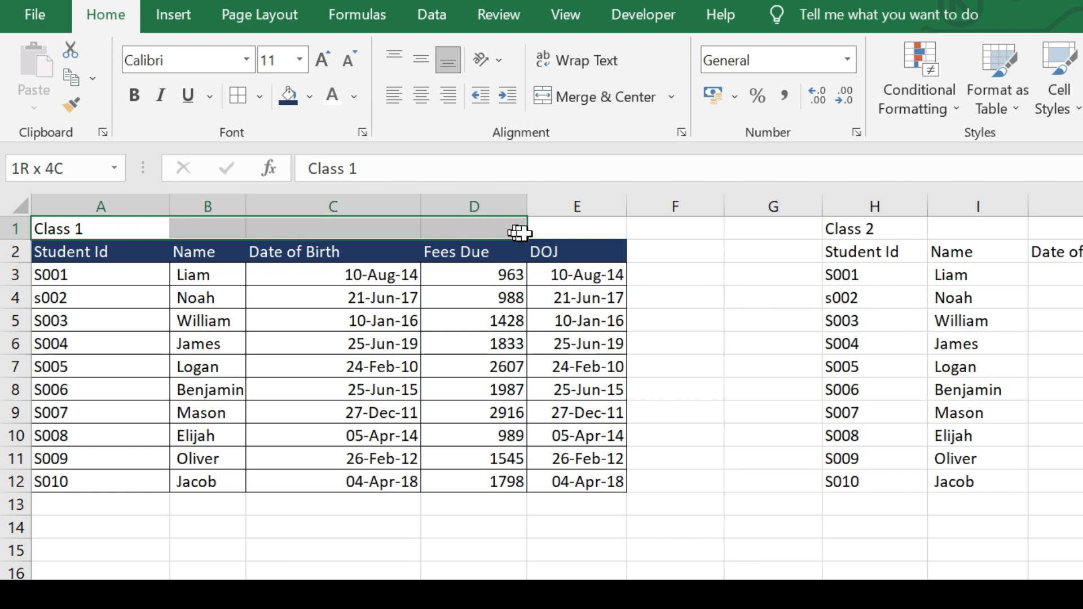
left_click_drag(519, 232, 553, 233)
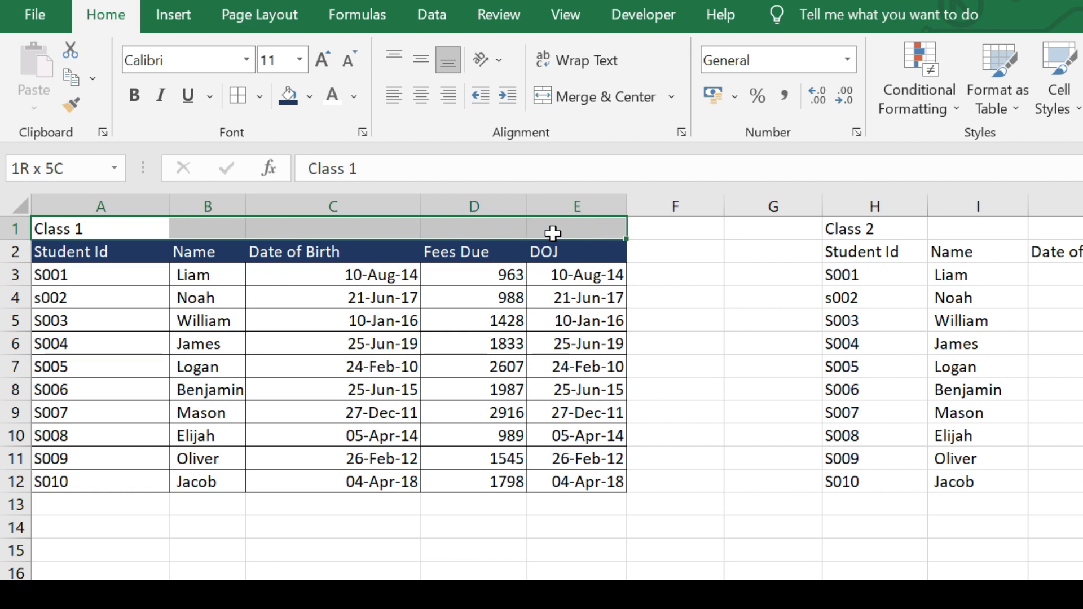
left_click(563, 99)
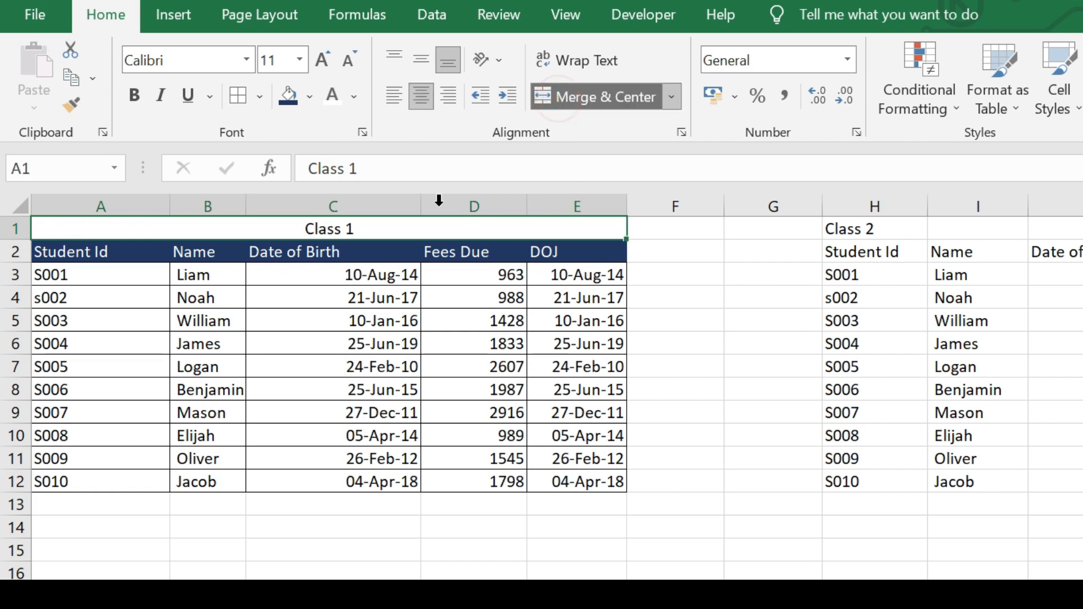
Style the merged Class 1 title with a light green fill and bold 14-point text.
left_click(310, 97)
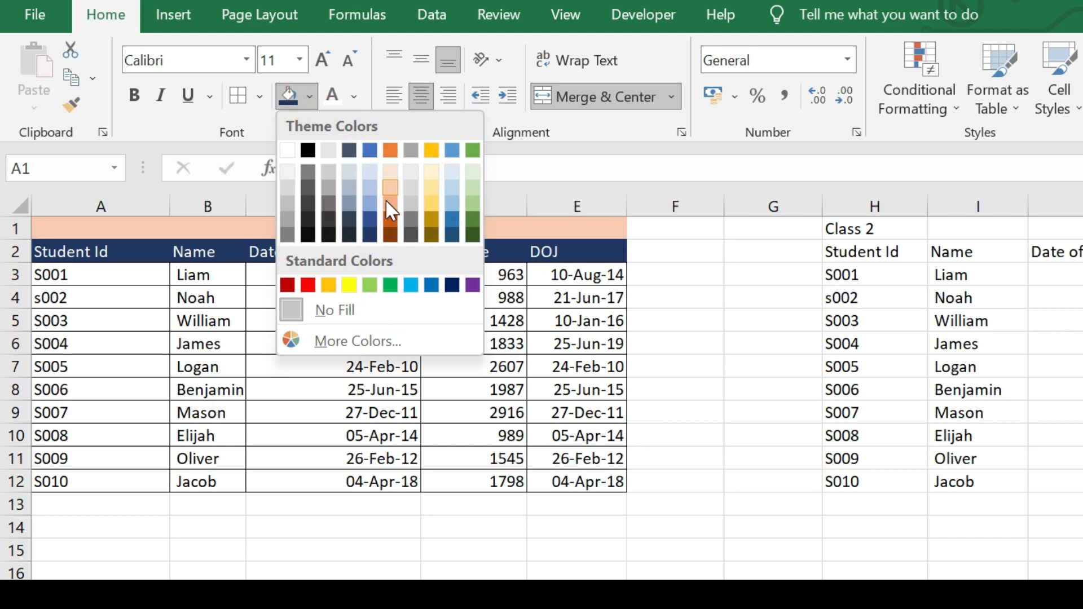
left_click(468, 204)
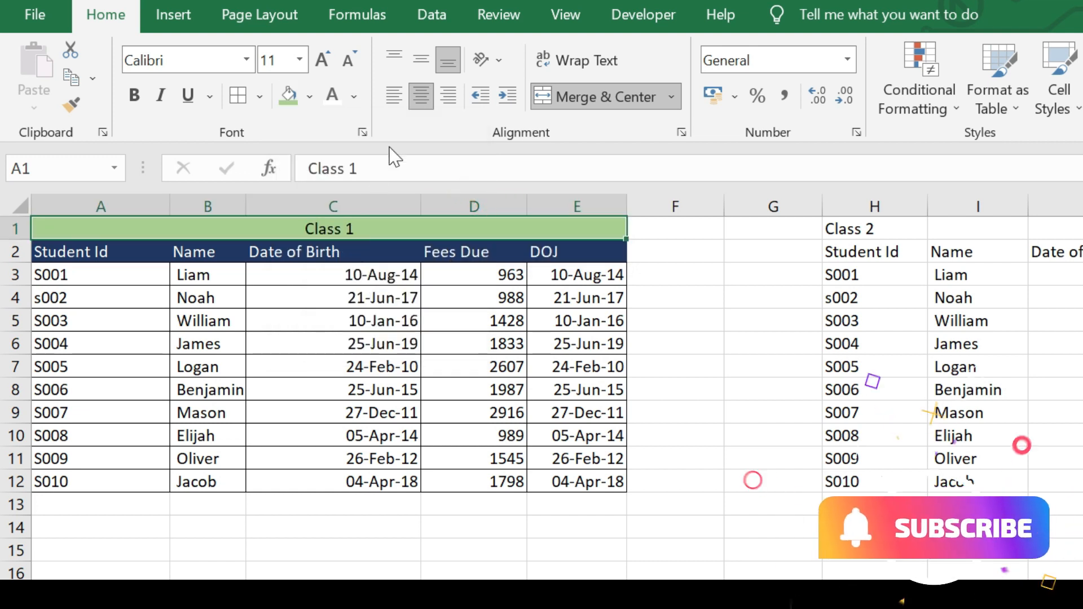
left_click(323, 59)
left_click(324, 60)
left_click(135, 97)
left_click(243, 402)
Put Thick Outside Borders around the whole Class 1 table, A1:E12.
left_click(205, 233)
left_click_drag(339, 234, 448, 488)
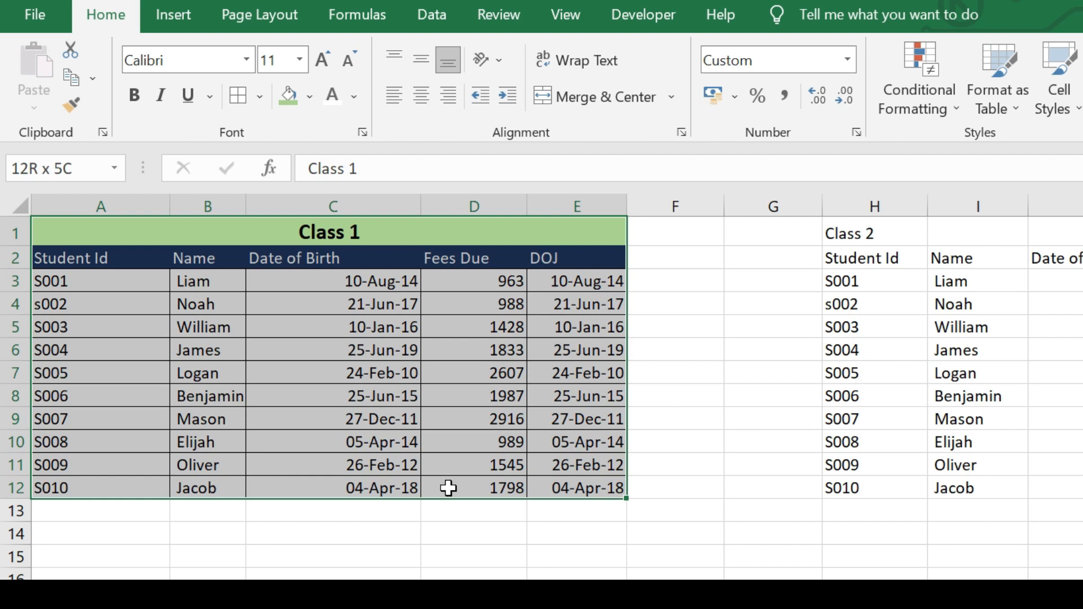
left_click(259, 96)
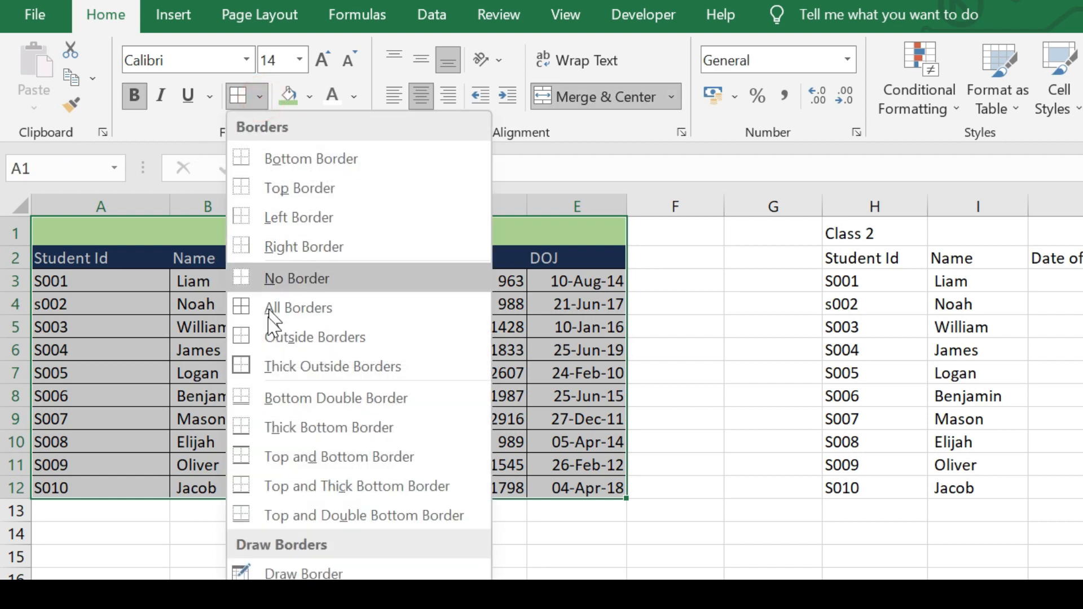
left_click(267, 365)
left_click(346, 603)
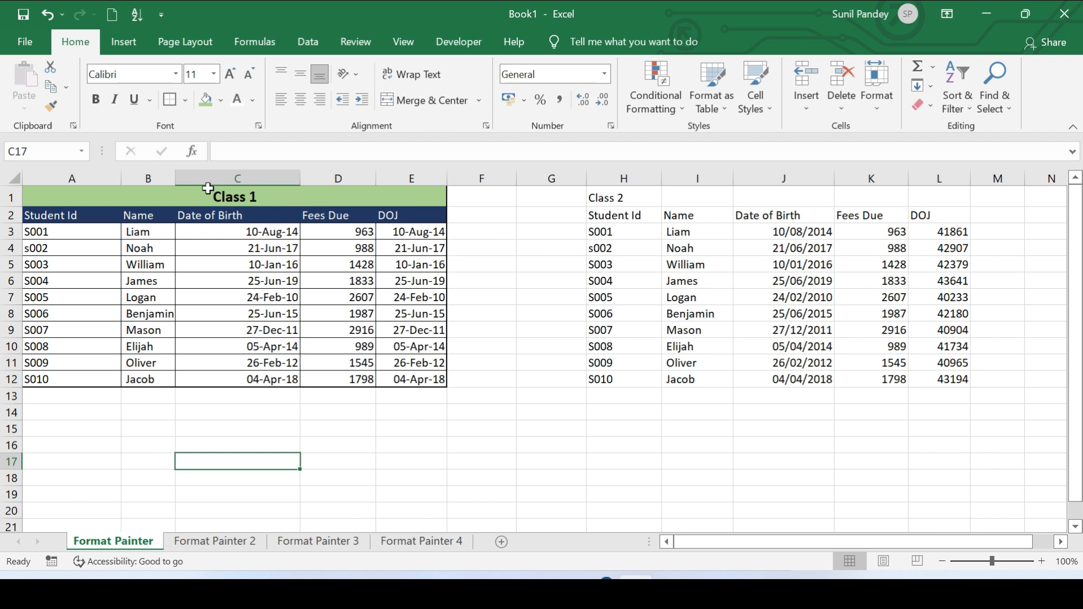
Copy the complete Class 1 table formatting onto the Class 2 table in H1:L12 with Format Painter.
left_click(64, 194)
left_click_drag(300, 202, 330, 377)
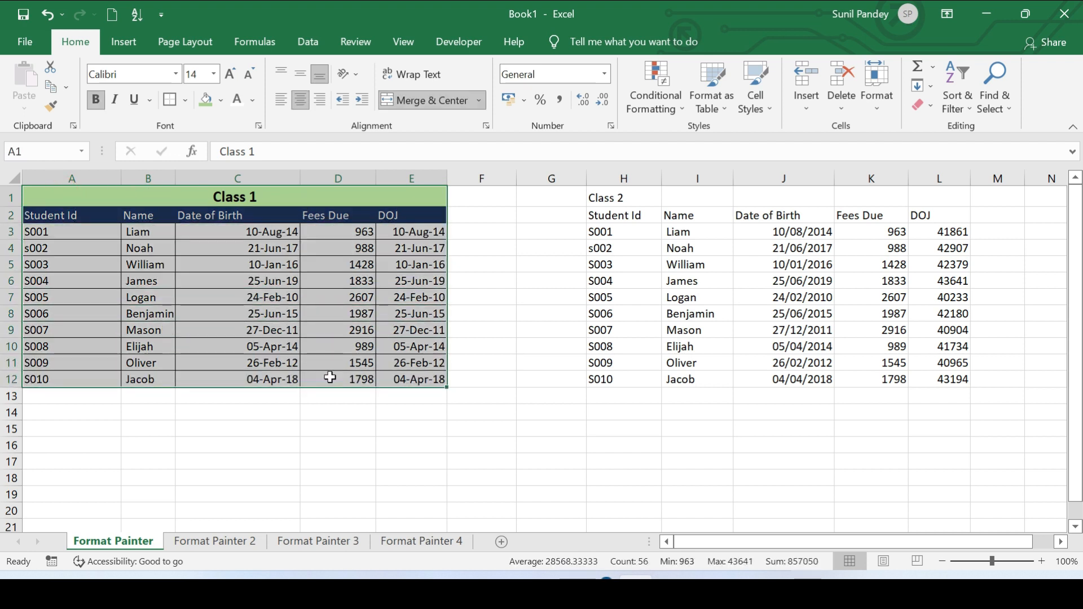
left_click(49, 111)
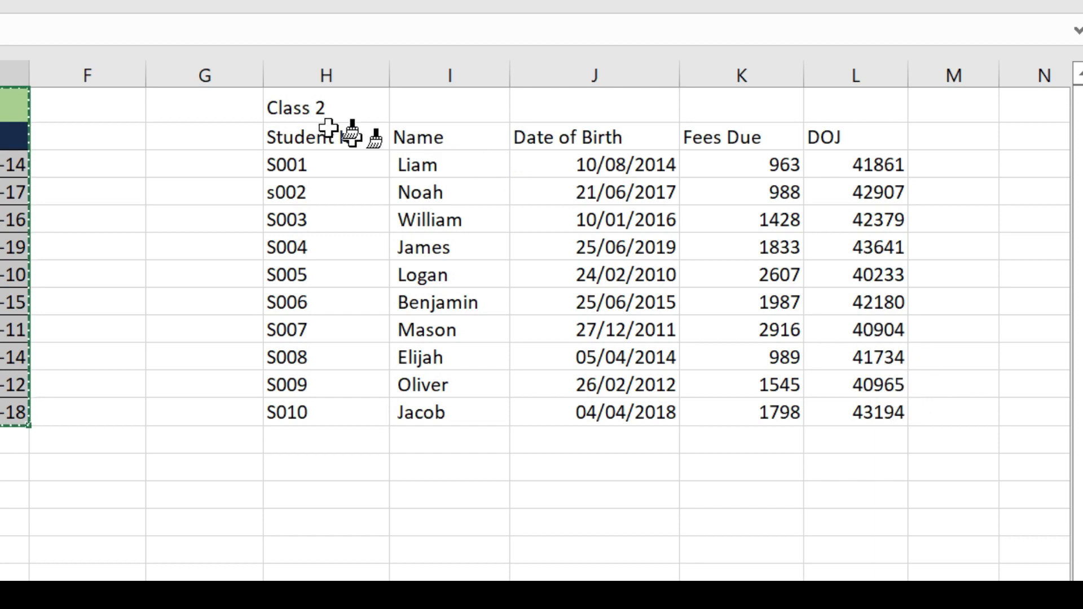
mouse_move(294, 104)
left_mouse_down()
mouse_move(370, 119)
mouse_move(636, 232)
mouse_move(831, 415)
left_mouse_up()
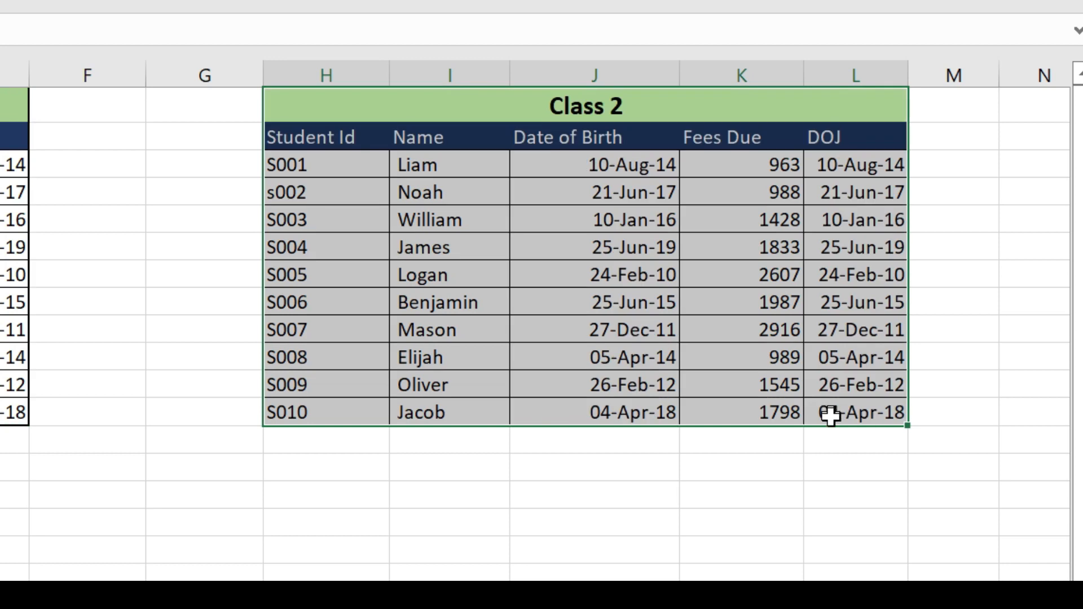
left_click(632, 508)
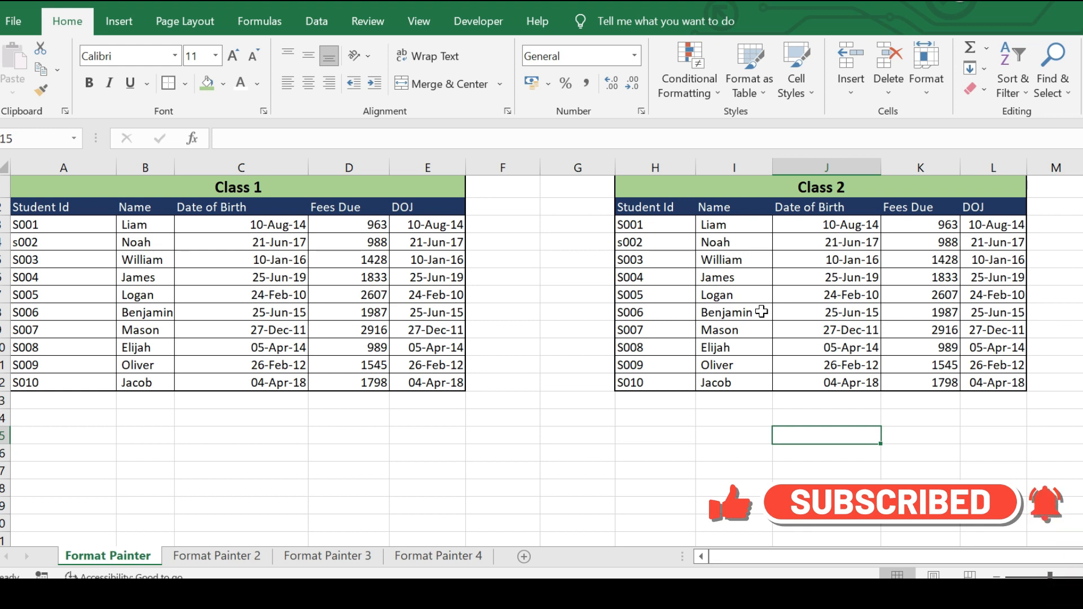
On the Format Painter 2 sheet, insert a row above the headers and enter the title Class3 in A1.
left_click(226, 557)
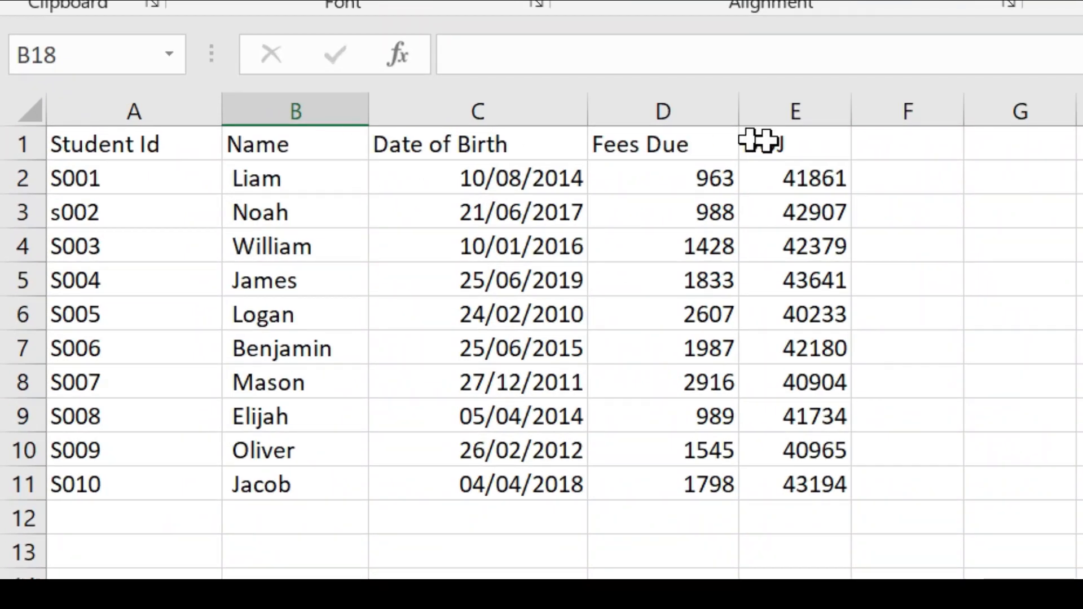
left_click(17, 148)
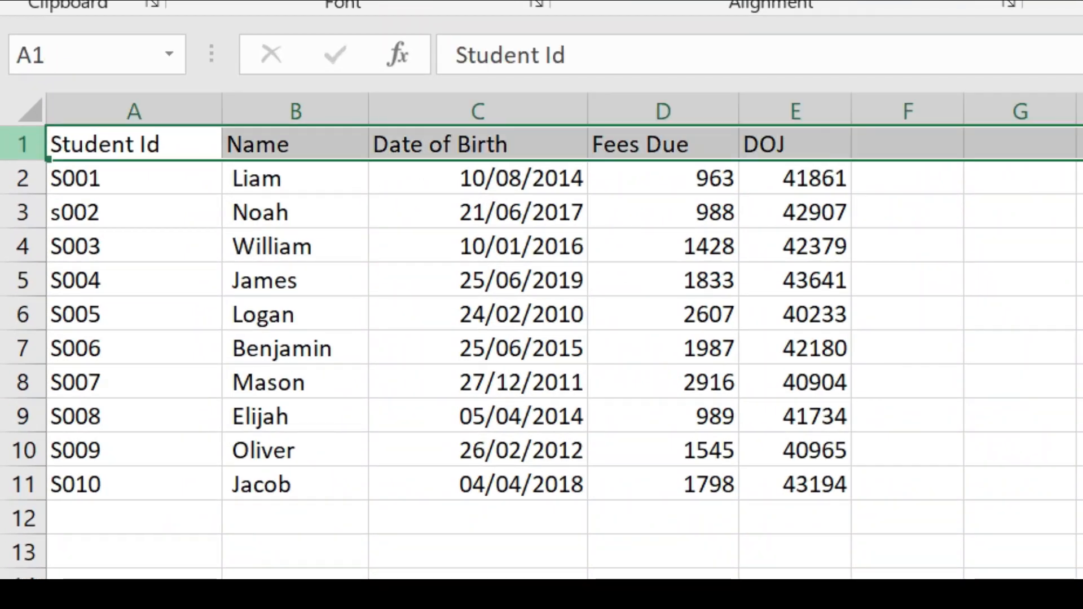
right_click(19, 148)
left_click(85, 389)
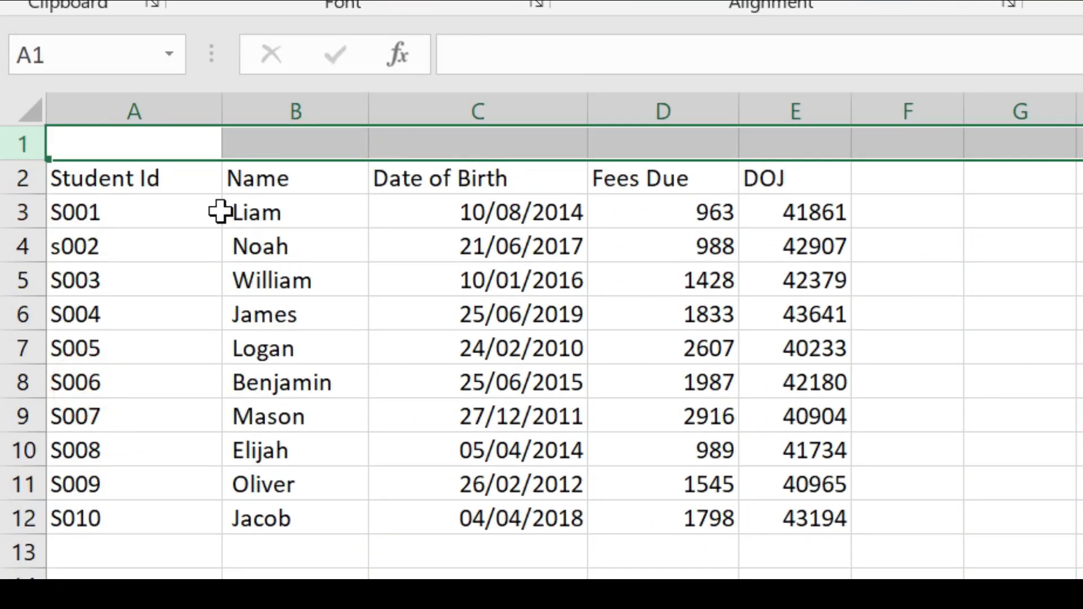
left_click(170, 144)
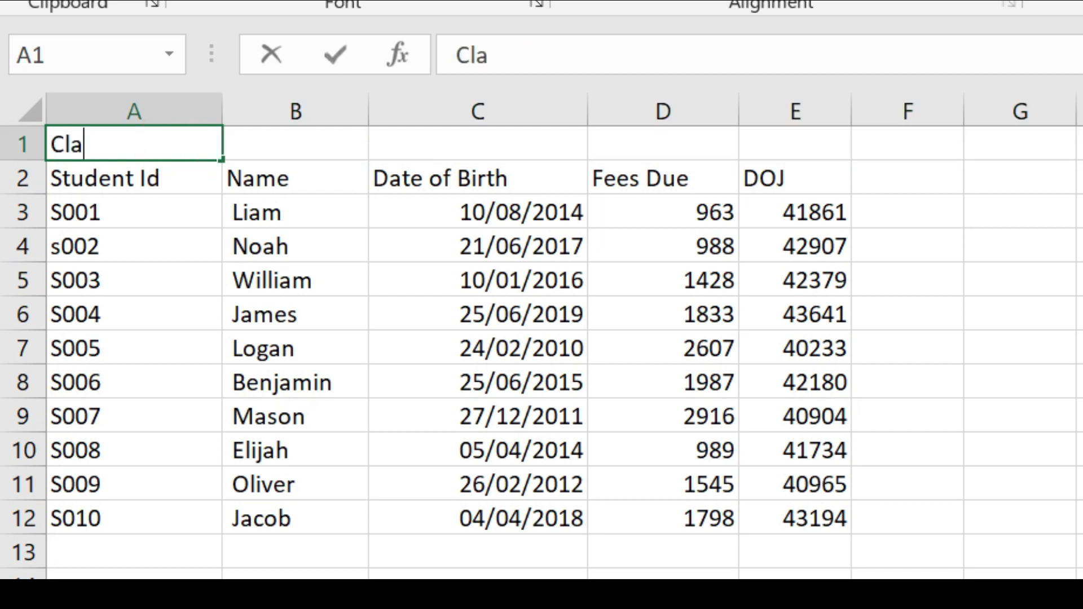
type("Class3")
key("Return")
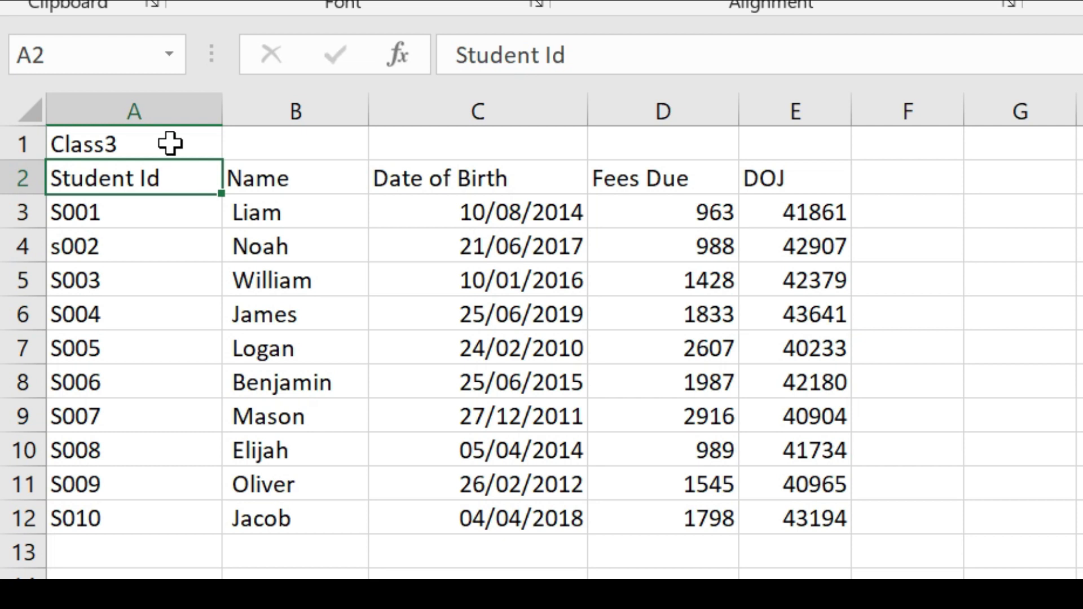
Copy the Class 1 table's formatting onto the Class3 table A1:E12 with Format Painter and widen its DOJ column.
key("ctrl+Page_Up")
key("ctrl+Page_Up")
key("ctrl+Page_Down")
key("ctrl+Page_Down")
key("ctrl+Page_Up")
key("ctrl+Page_Up")
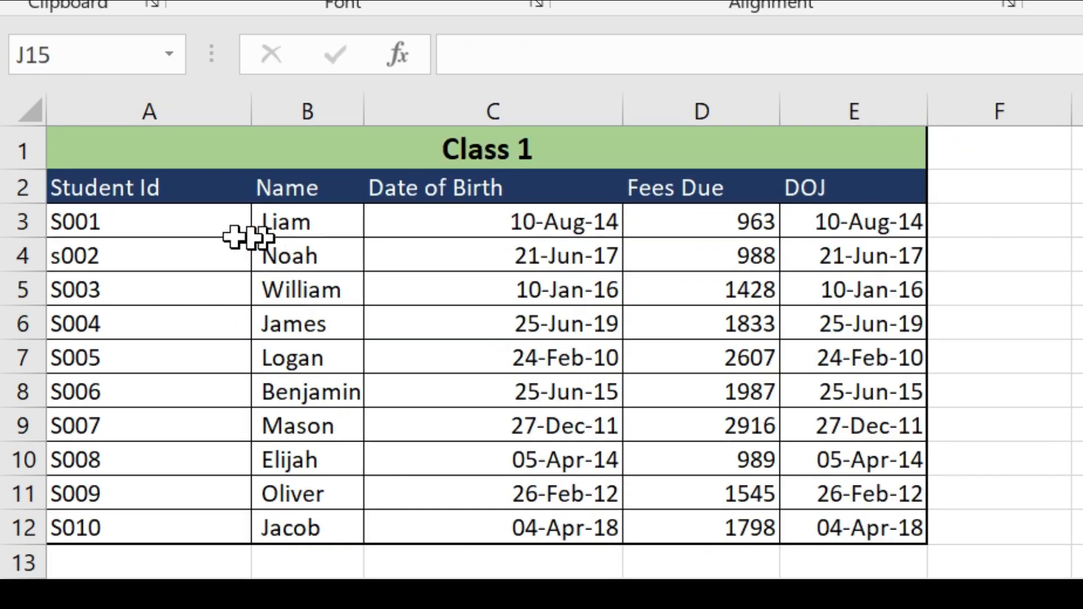
left_click(164, 136)
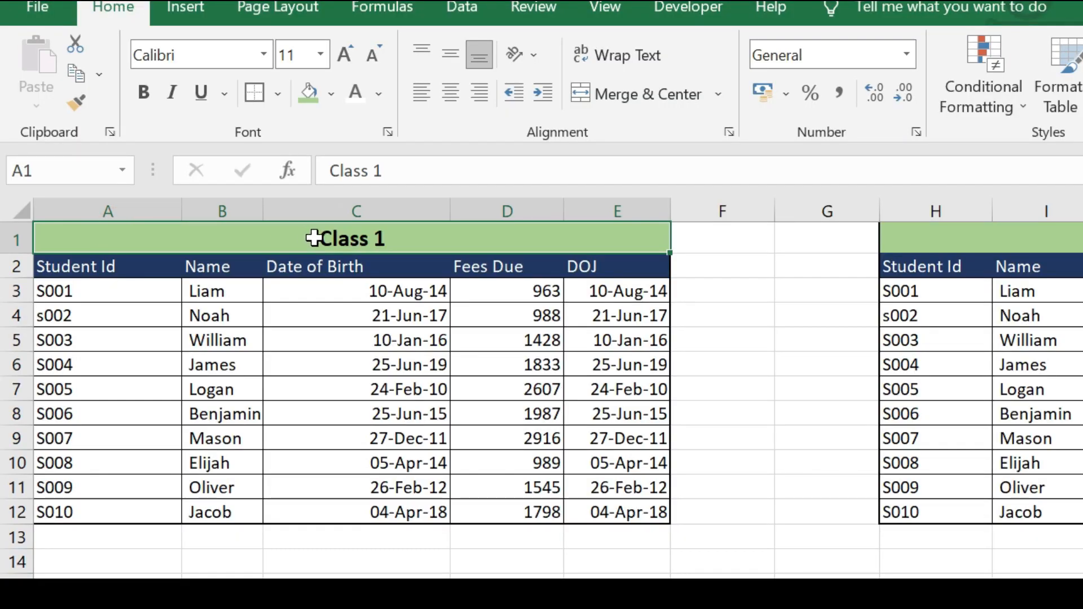
left_click_drag(314, 238, 399, 511)
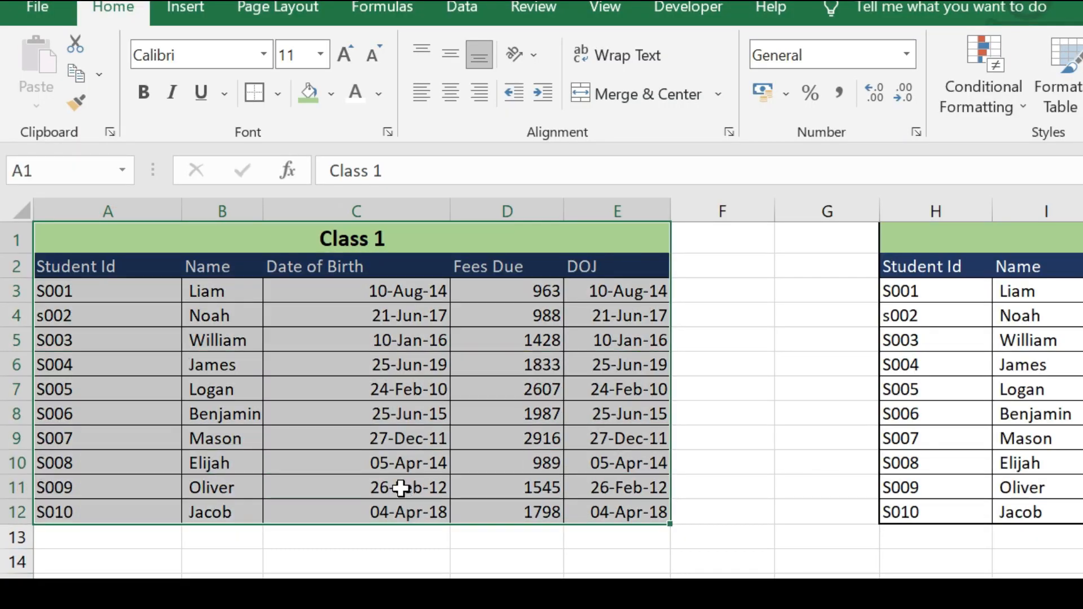
left_click(76, 102)
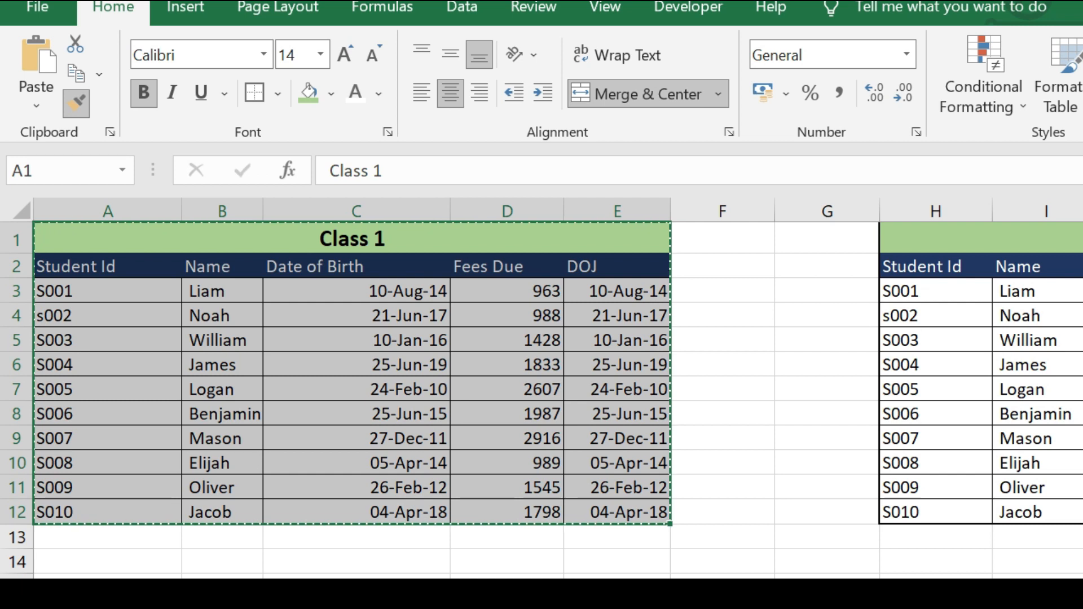
key("ctrl+Page_Down")
key("ctrl+Page_Down")
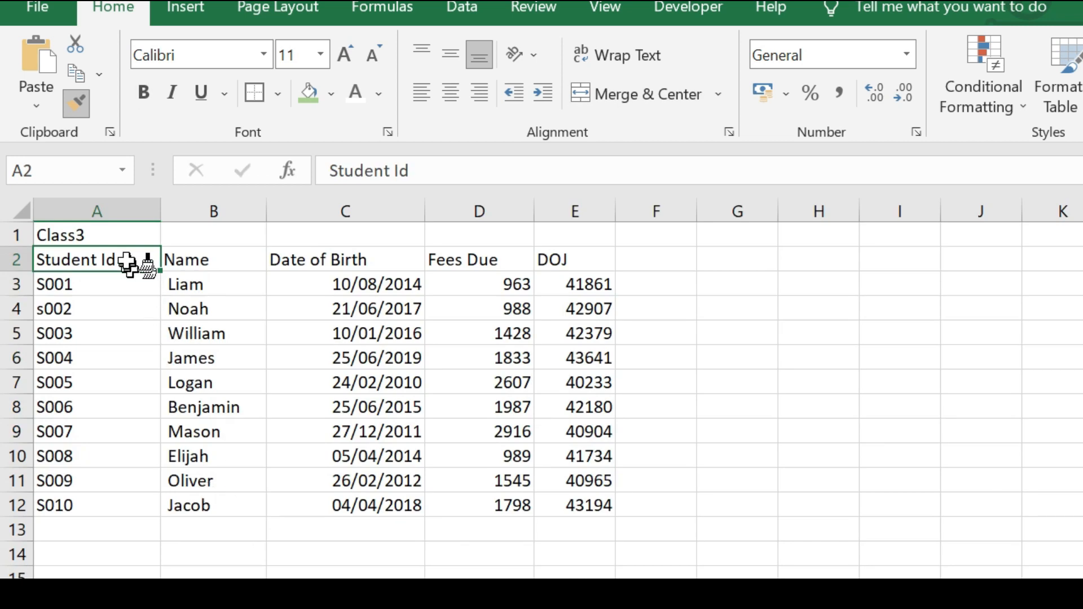
mouse_move(99, 233)
left_mouse_down()
mouse_move(418, 239)
mouse_move(547, 370)
mouse_move(559, 502)
left_mouse_up()
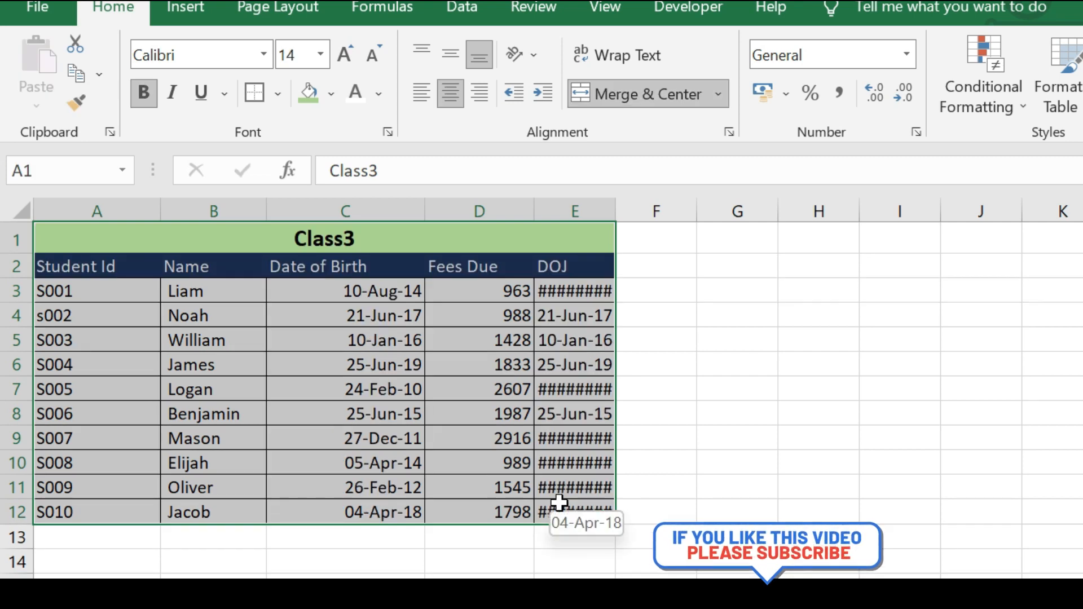
left_click(593, 240)
left_click_drag(614, 213, 657, 220)
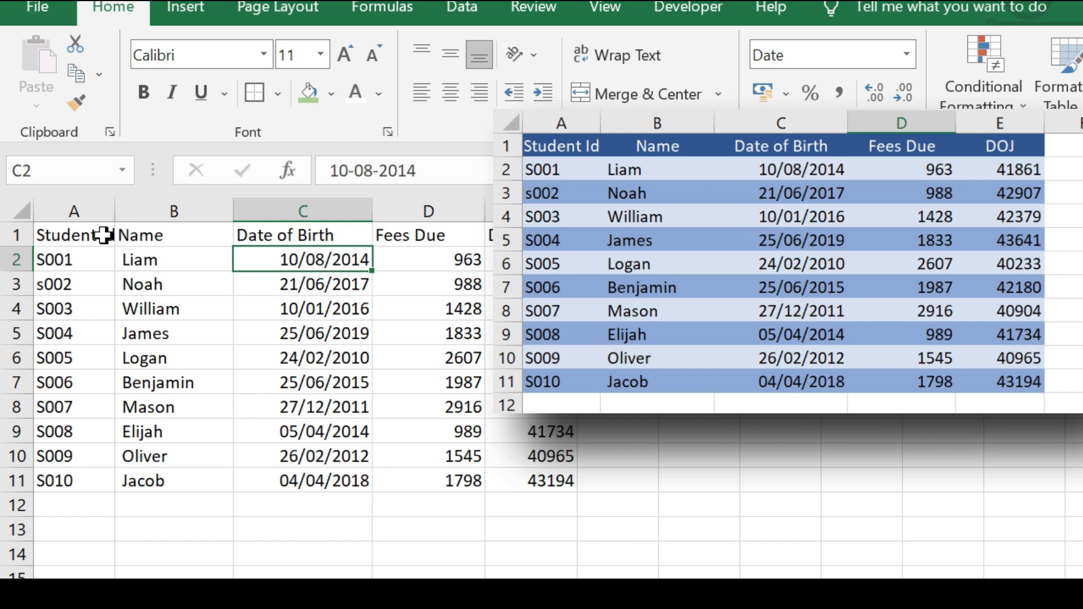
Give the header cells A1:E1, Student Id to DOJ, a dark blue fill and white font.
left_click_drag(68, 231, 502, 229)
left_click(277, 93)
left_click(331, 94)
left_click(374, 234)
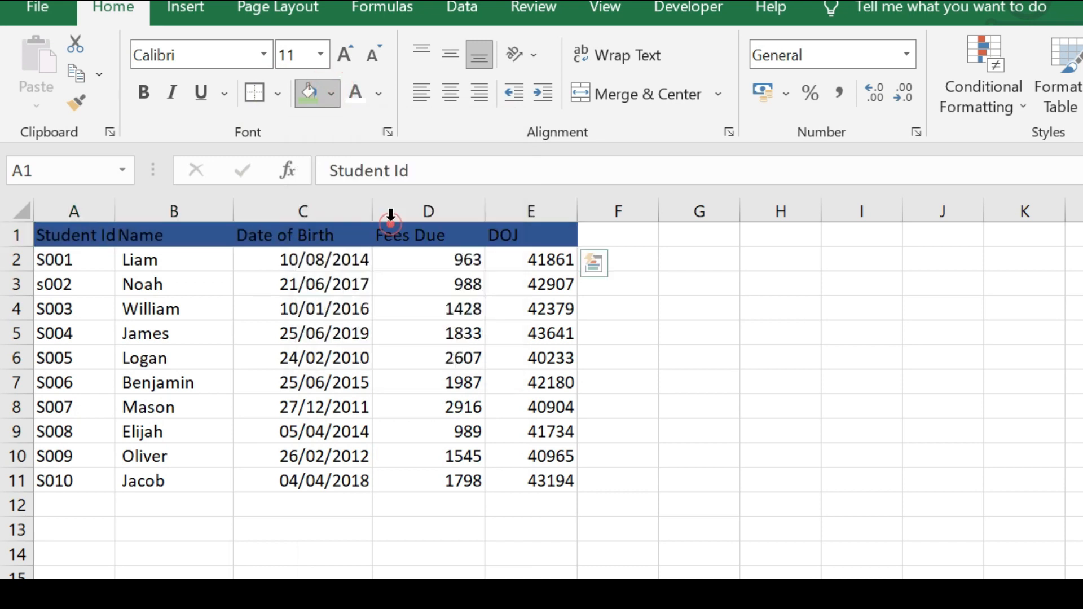
left_click(355, 92)
left_click(330, 355)
Center the header texts in A1:E1 horizontally.
left_click_drag(72, 235, 542, 228)
left_click(450, 92)
left_click(361, 326)
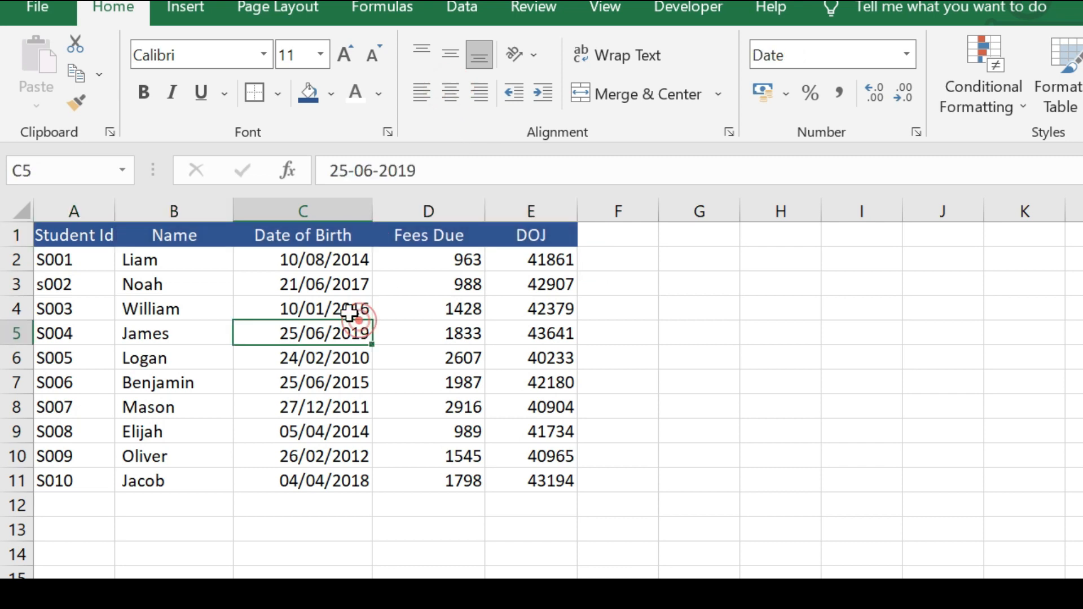
Give the first data row A2:E2 the lightest theme blue fill, trying a light gray fill first.
left_click(65, 237)
left_click_drag(68, 268, 539, 260)
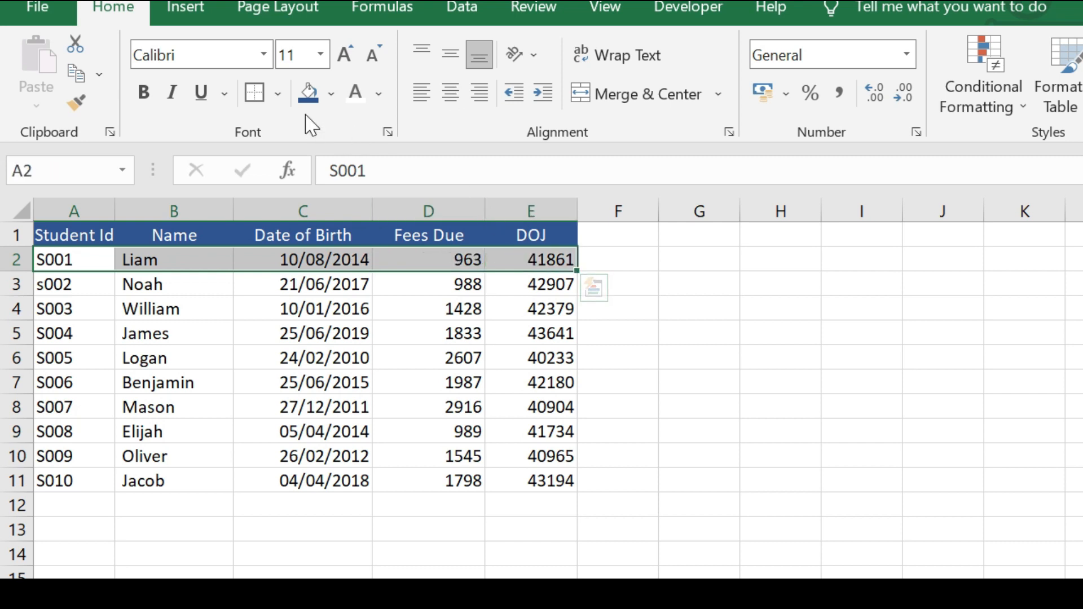
left_click(330, 95)
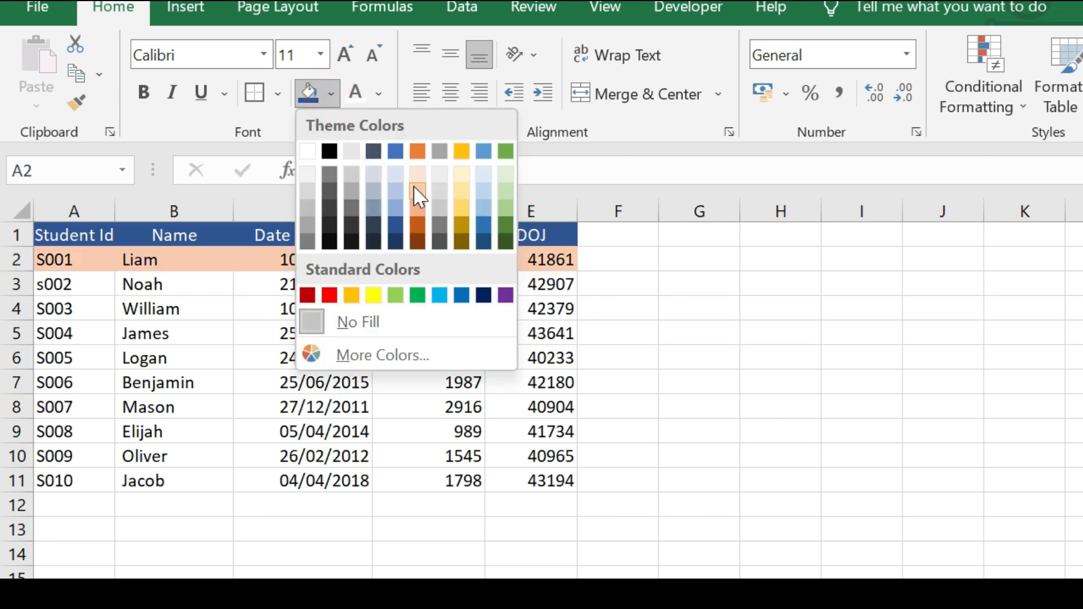
left_click(309, 188)
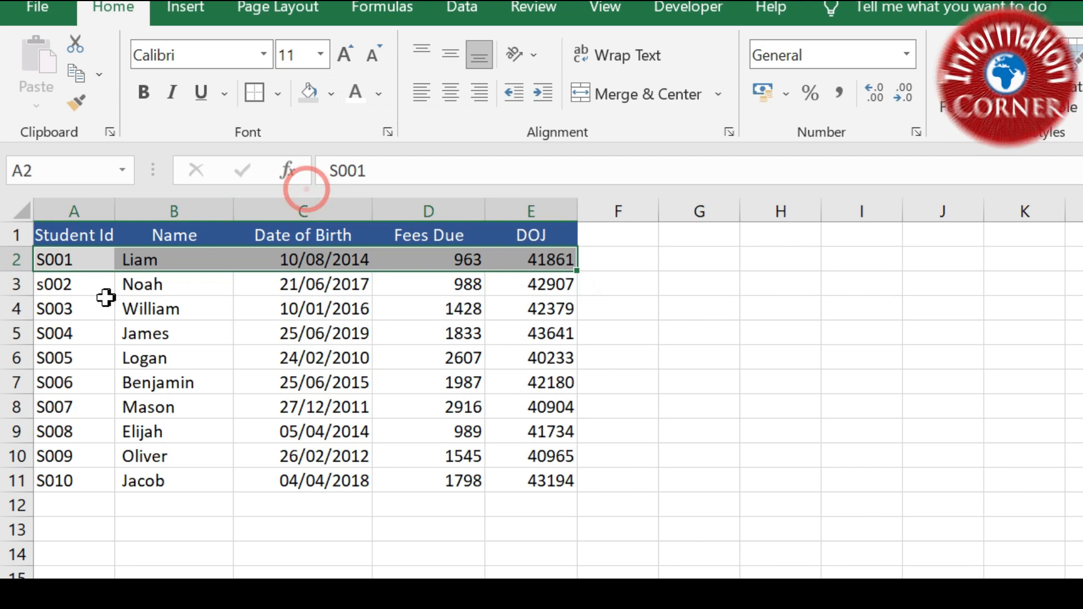
left_click(331, 95)
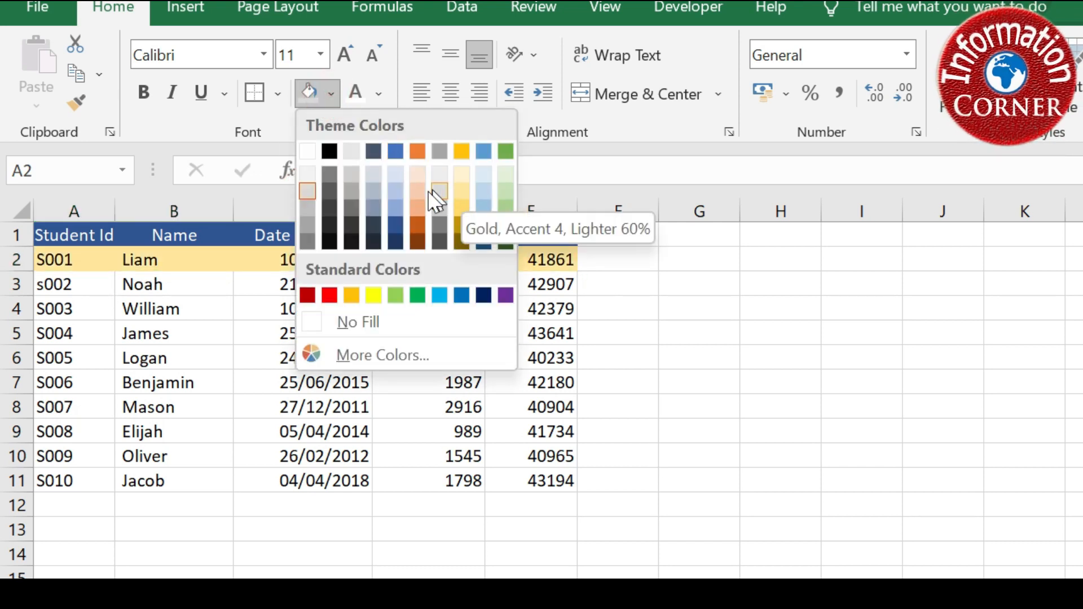
left_click(397, 180)
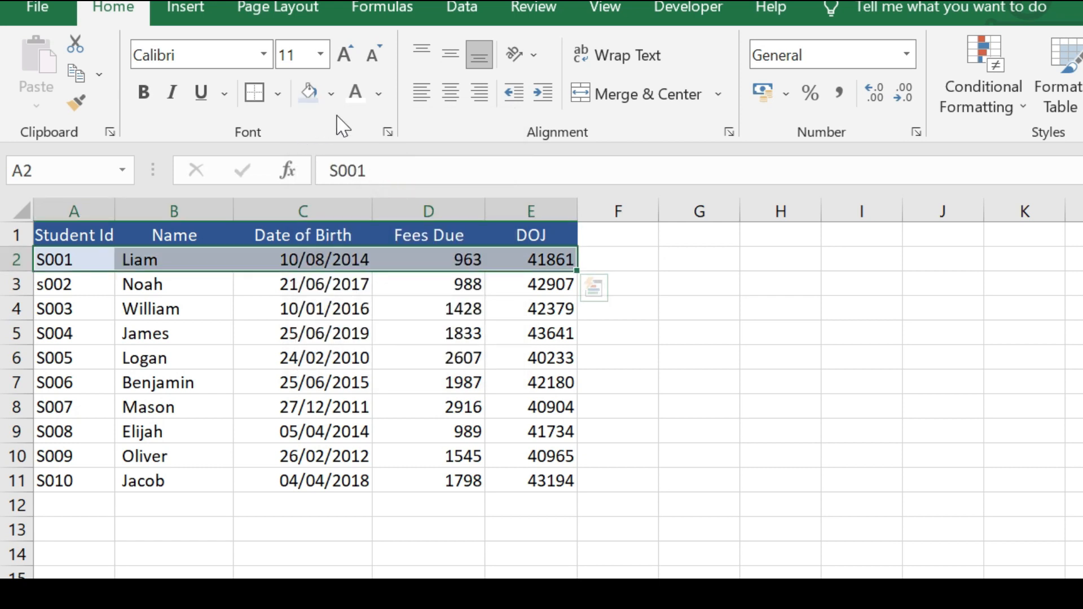
Give the second data row A3:E3 a darker medium blue fill.
left_click(85, 302)
left_click_drag(76, 284, 551, 278)
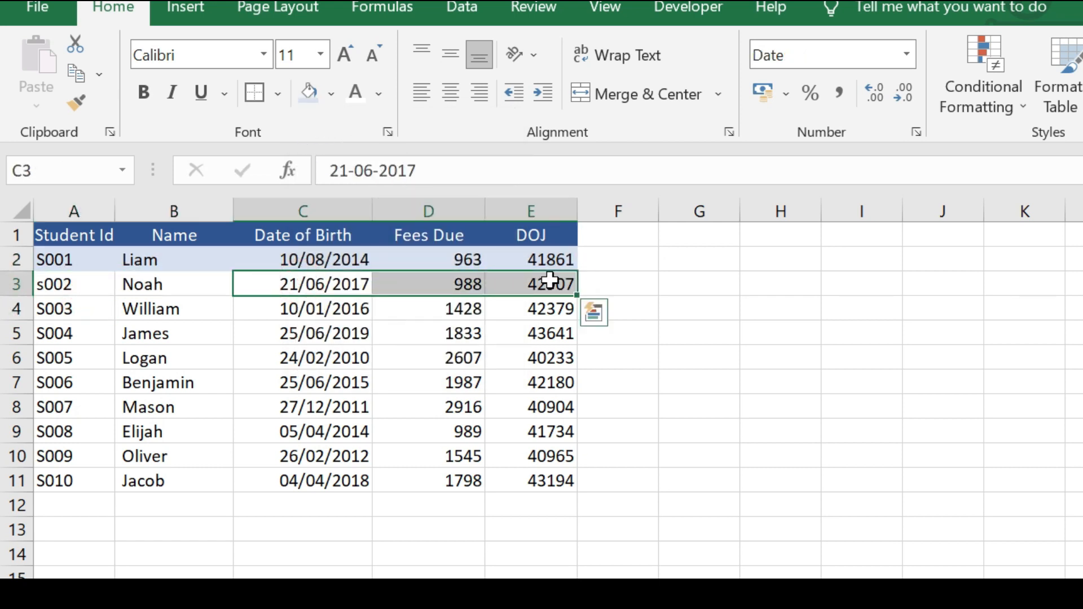
left_click(551, 280)
left_click(72, 289)
left_click_drag(161, 284, 535, 284)
left_click(331, 94)
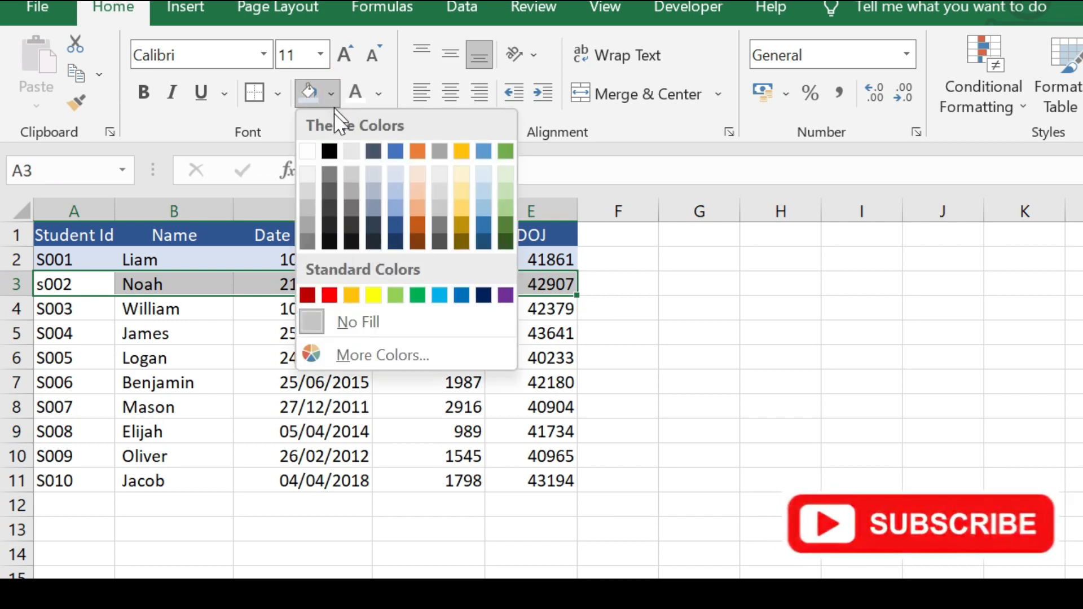
left_click(394, 208)
left_click(247, 433)
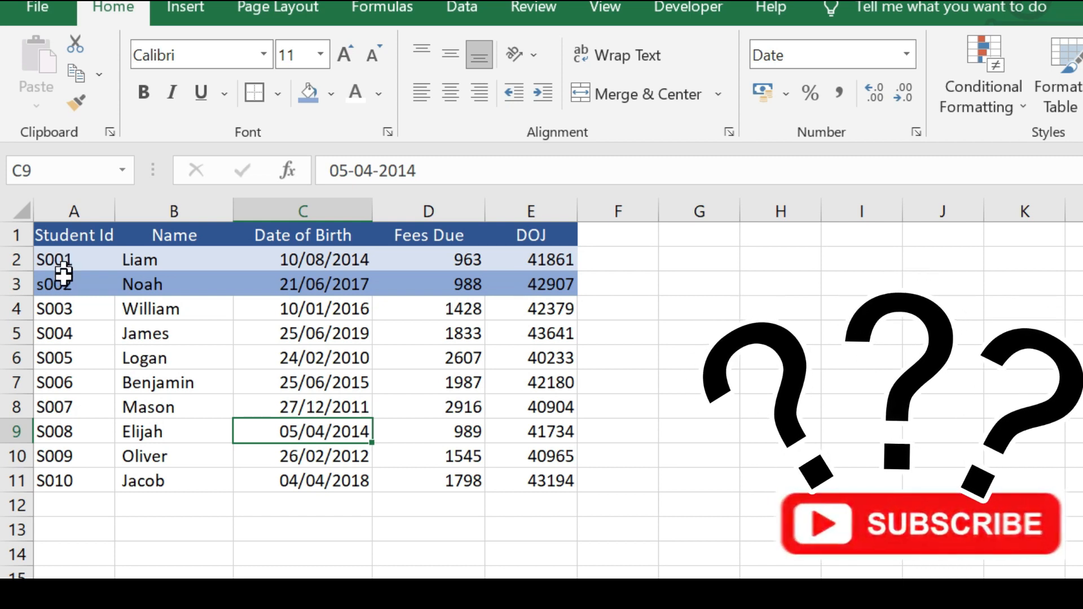
Copy the formatting of rows A2:E3 onto A4:E11 with Format Painter for alternating row colours.
left_click_drag(62, 258, 520, 277)
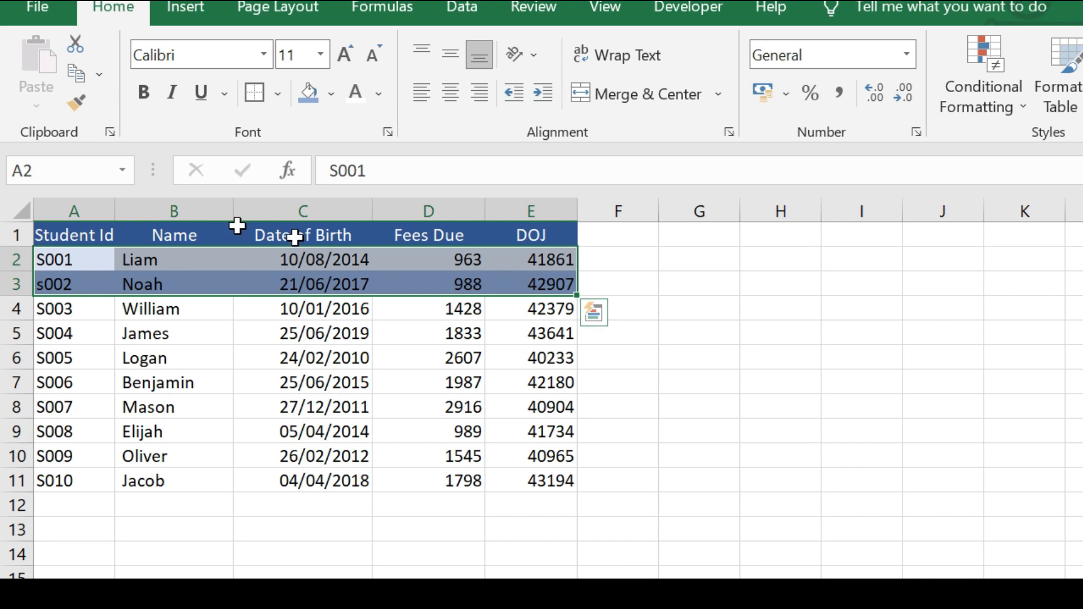
left_click(73, 106)
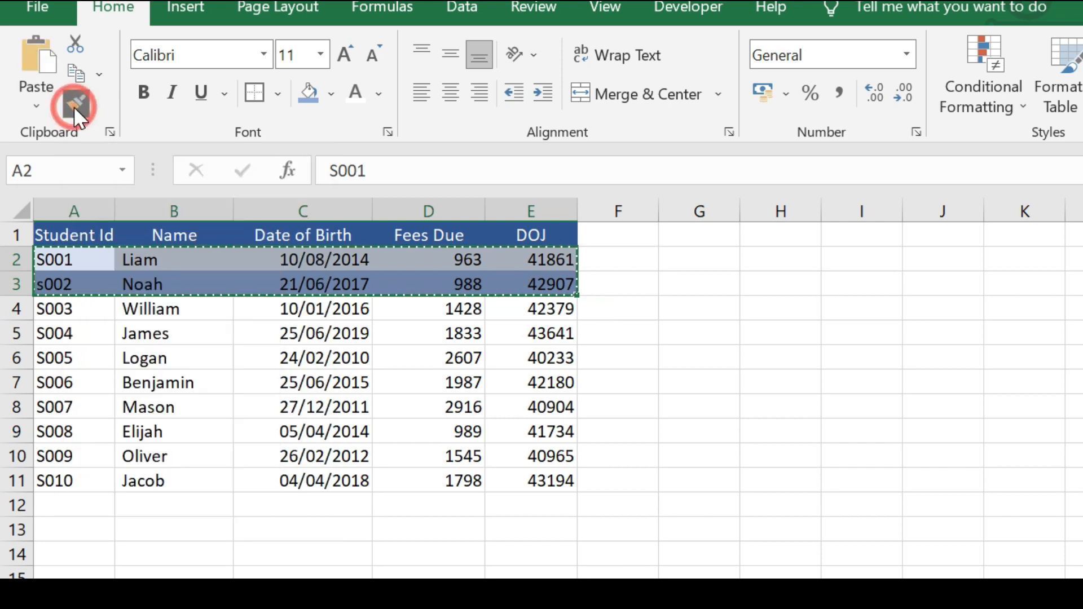
mouse_move(48, 308)
left_mouse_down()
mouse_move(483, 329)
mouse_move(529, 416)
left_mouse_up()
left_click_drag(536, 468, 538, 478)
left_click(145, 521)
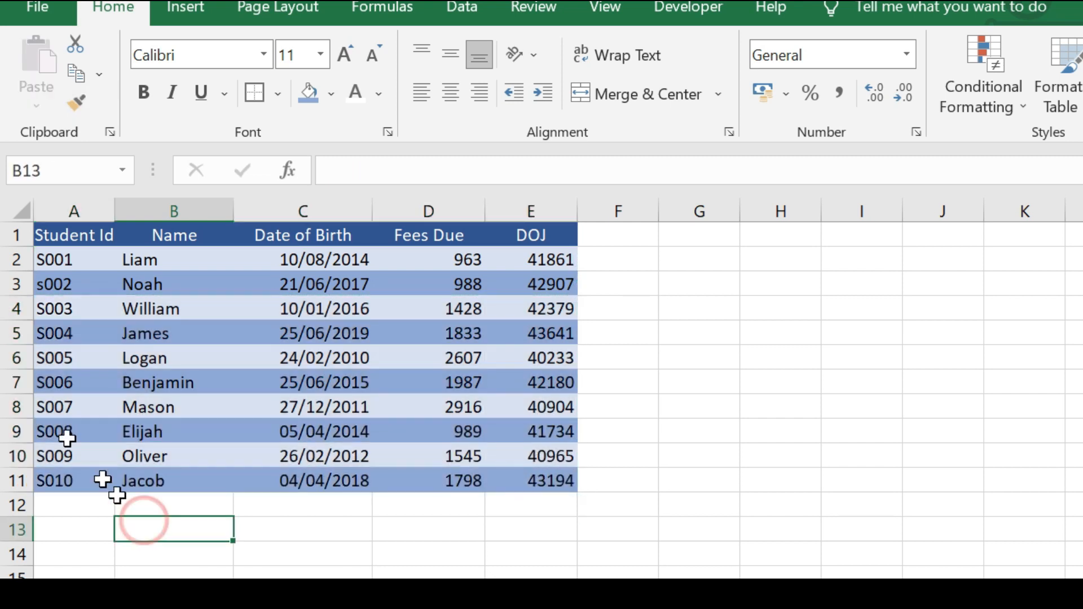
left_click_drag(45, 236, 534, 479)
left_click(483, 539)
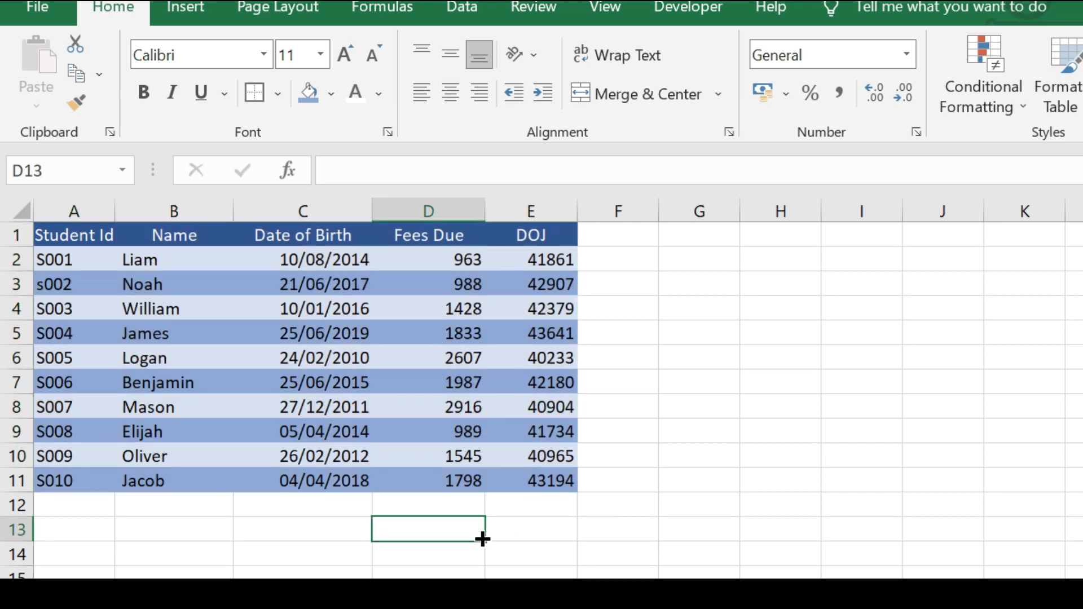
On the Format Painter 4 sheet, widen columns A to E, Student Id to DOJ.
left_click(519, 532)
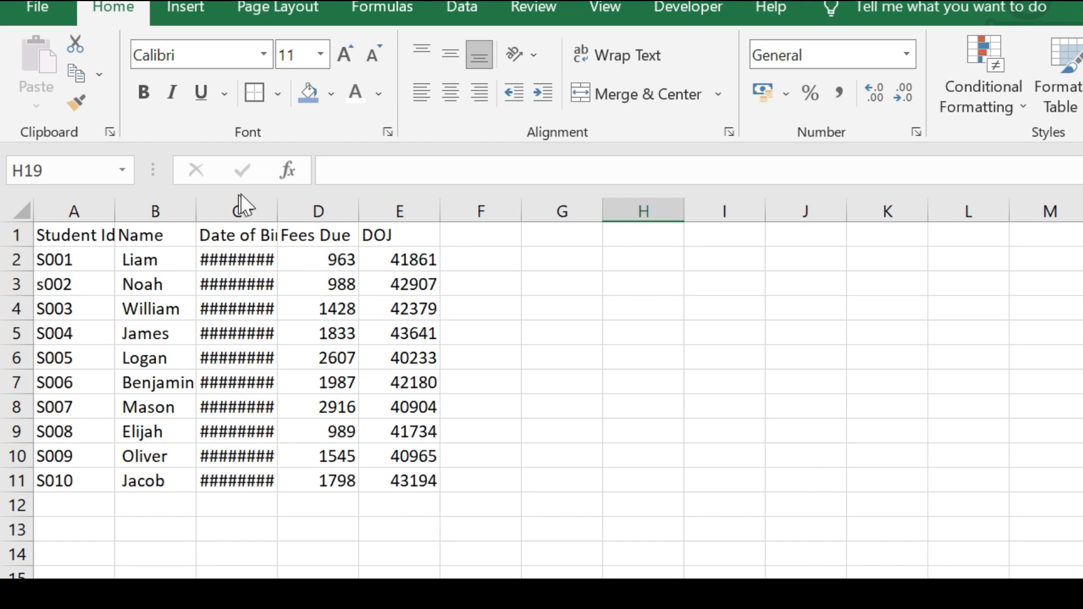
left_click_drag(279, 213, 360, 214)
left_click_drag(439, 210, 475, 209)
left_click_drag(557, 209, 575, 210)
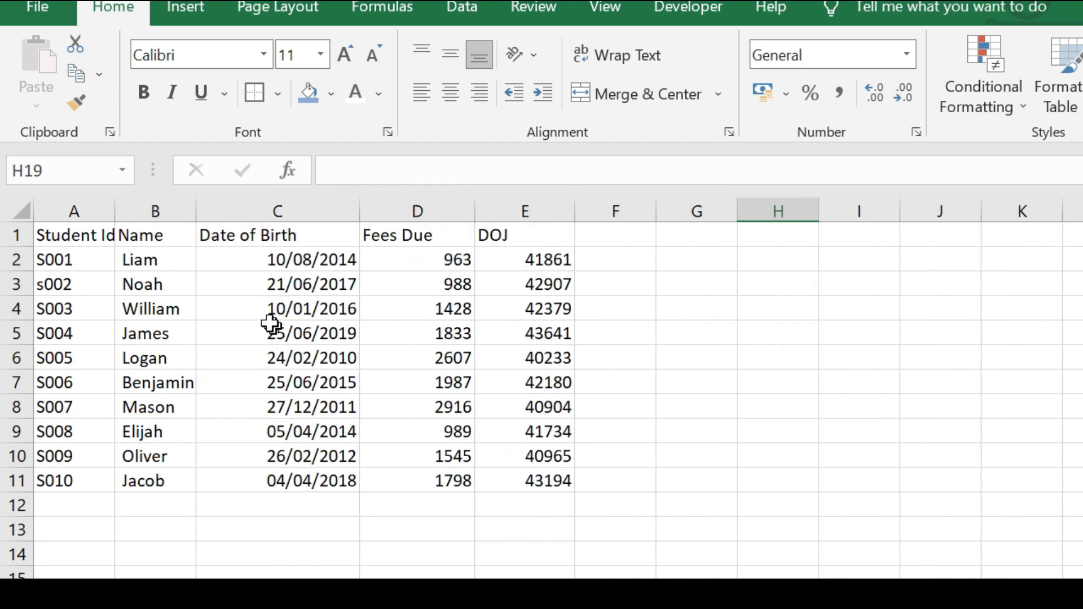
left_click_drag(197, 218, 239, 214)
left_click_drag(115, 211, 144, 211)
Apply the custom number format dd-mmm-yy to the first Date of Birth cell C2.
left_click(298, 258)
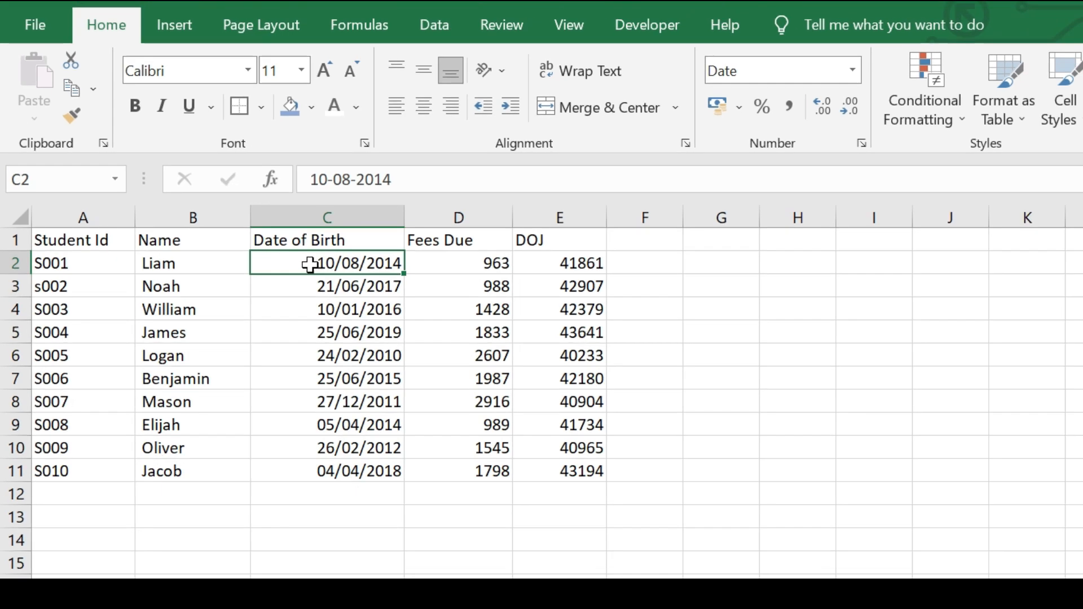
right_click(318, 260)
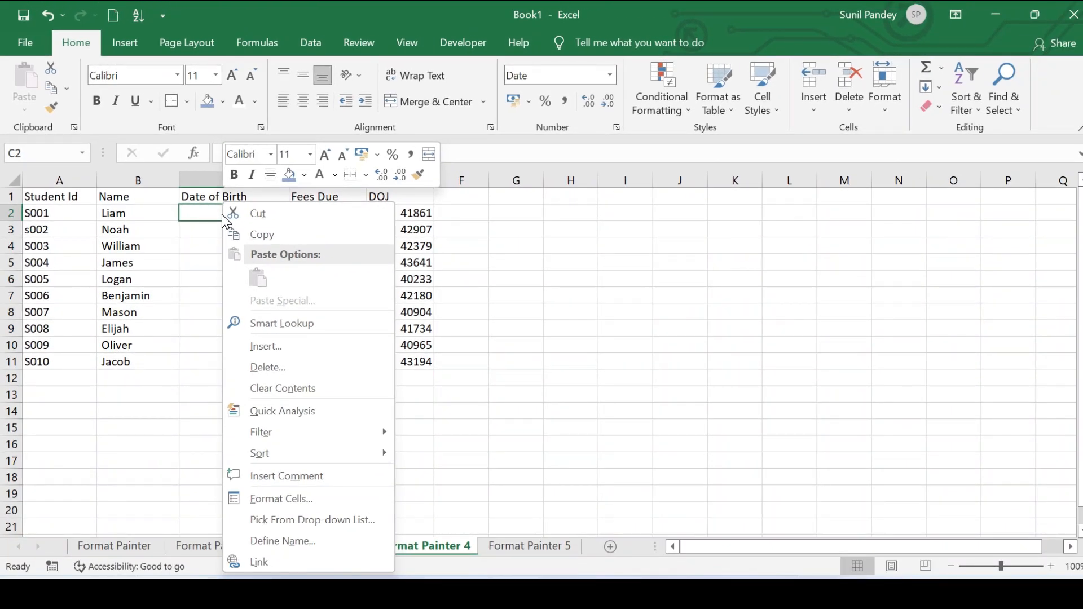
left_click(260, 500)
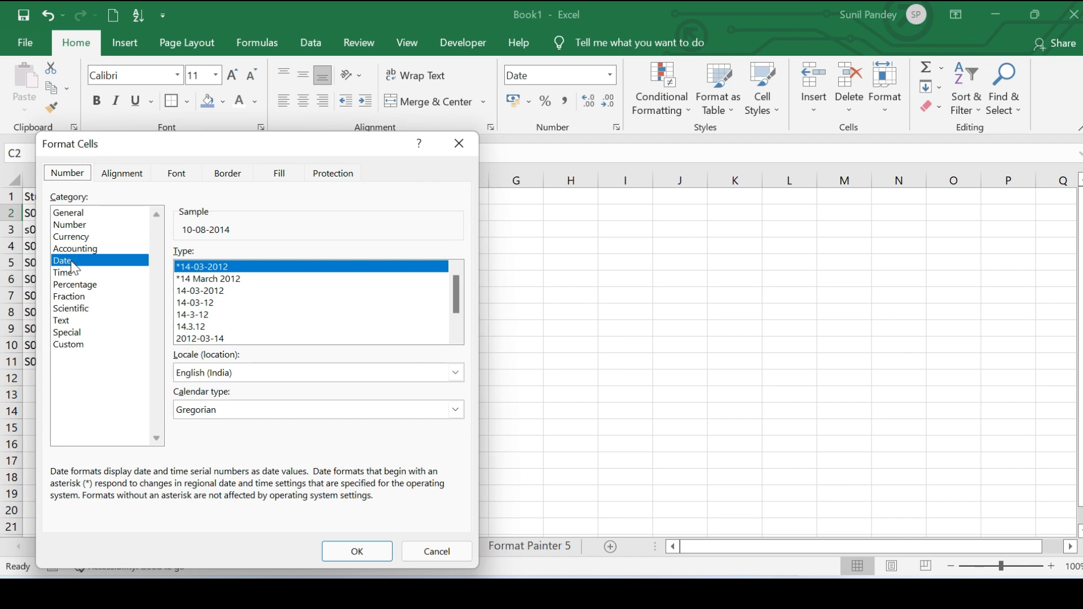
left_click(68, 345)
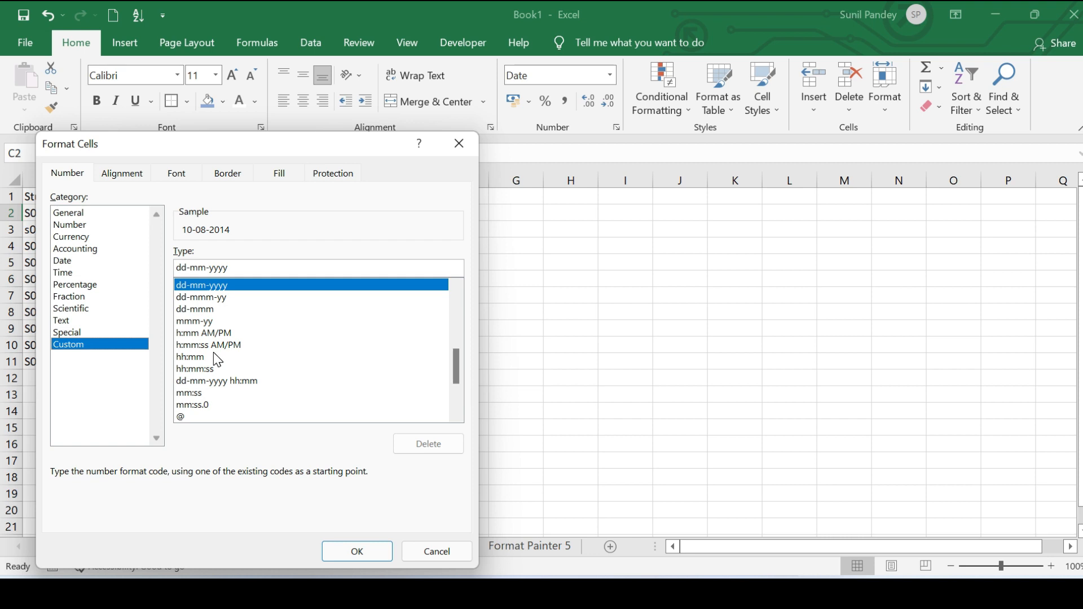
left_click(196, 298)
left_click(338, 551)
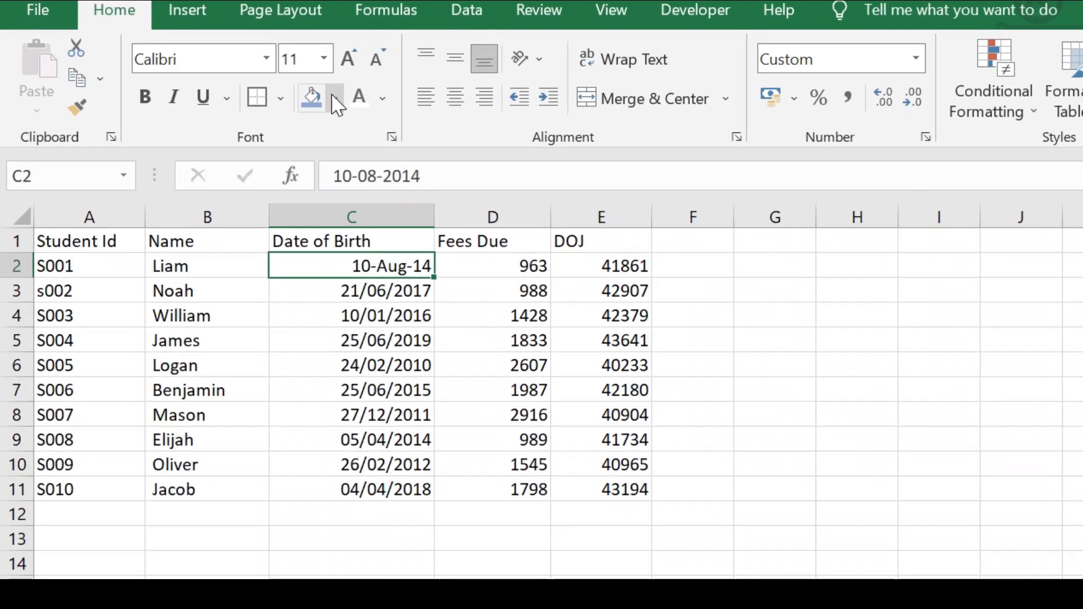
Give cell C2 a yellow fill.
left_click(223, 101)
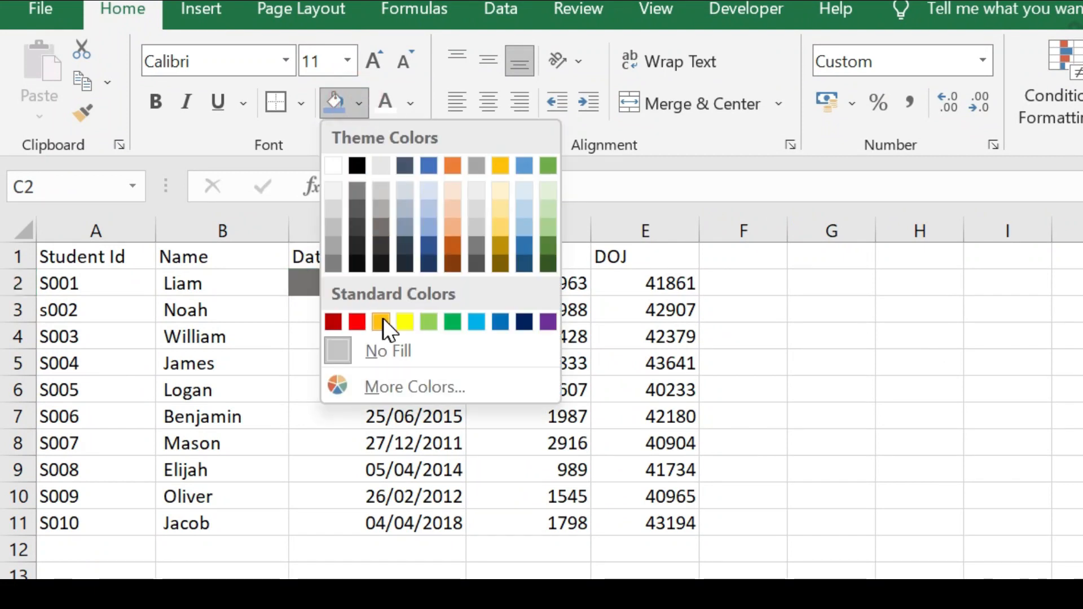
left_click(405, 321)
left_click(361, 602)
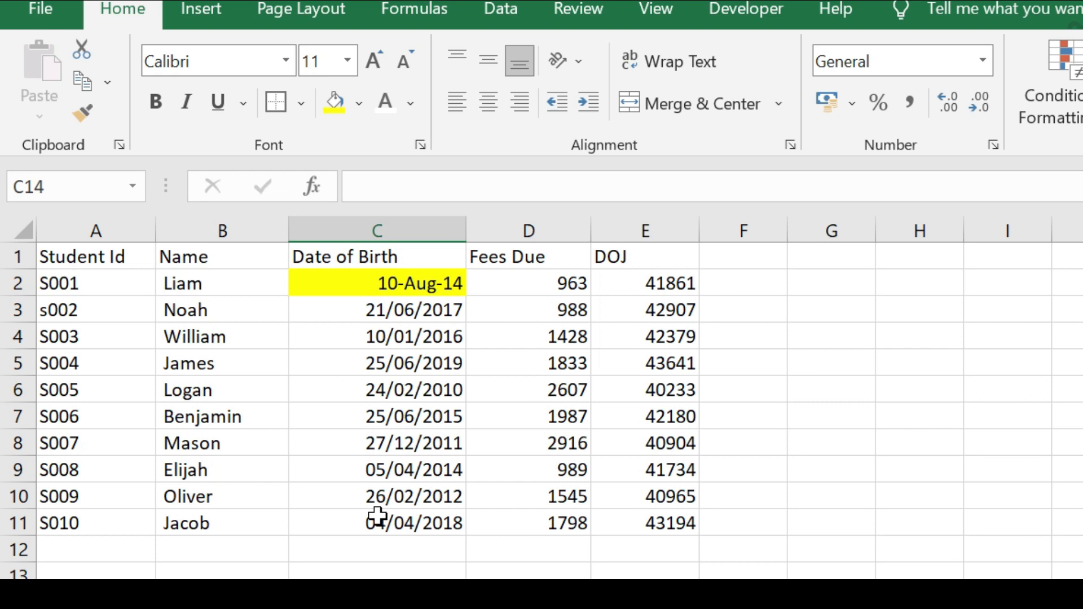
Fill C2 down to C11 with AutoFill, using the Fill Formatting Only option.
left_click(344, 288)
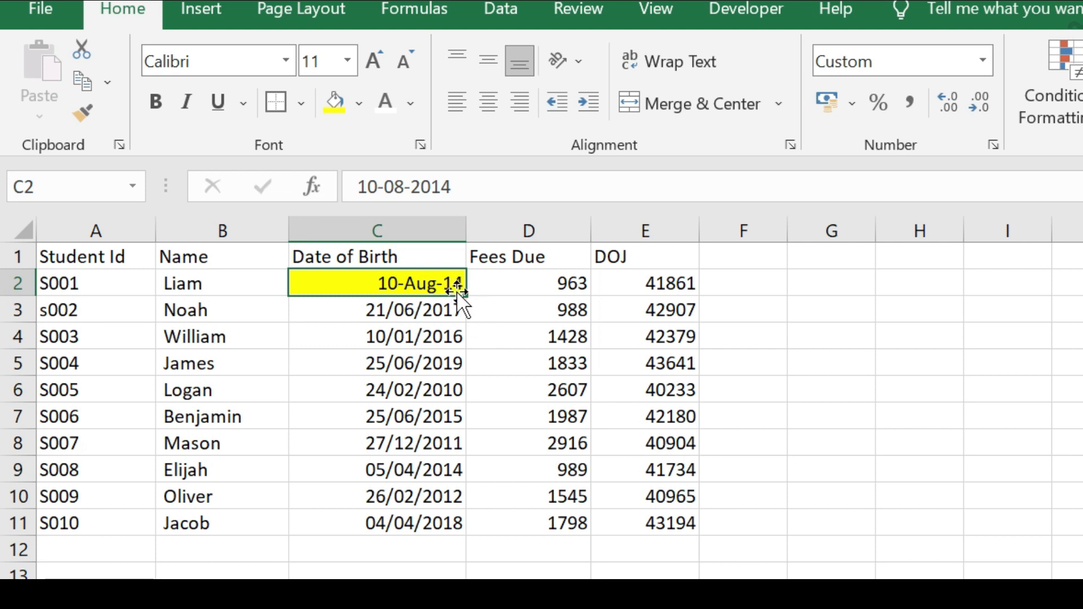
left_click_drag(465, 293, 454, 526)
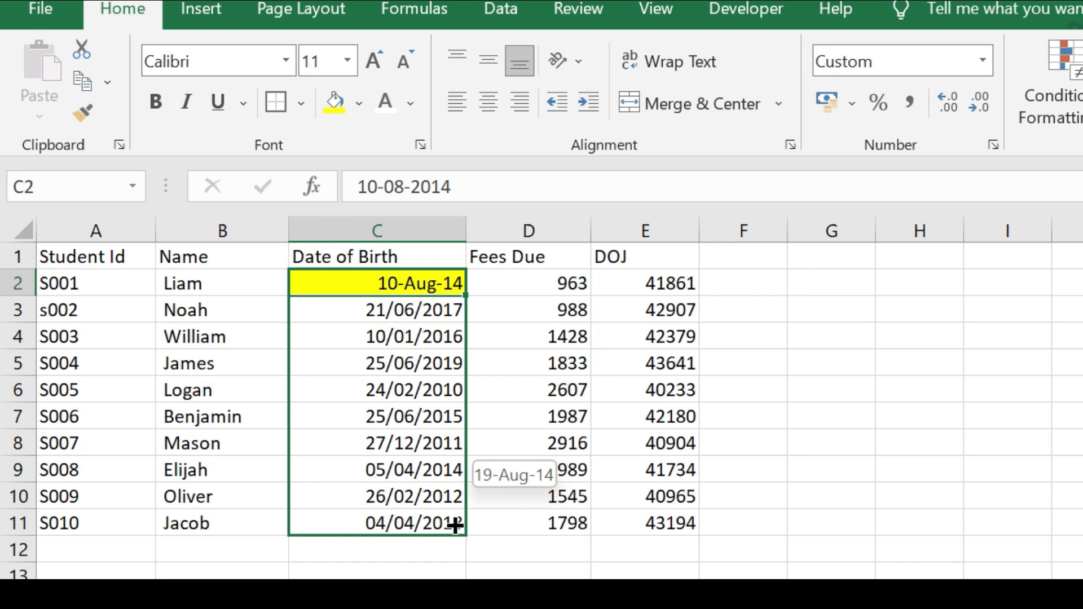
left_click_drag(454, 525, 455, 526)
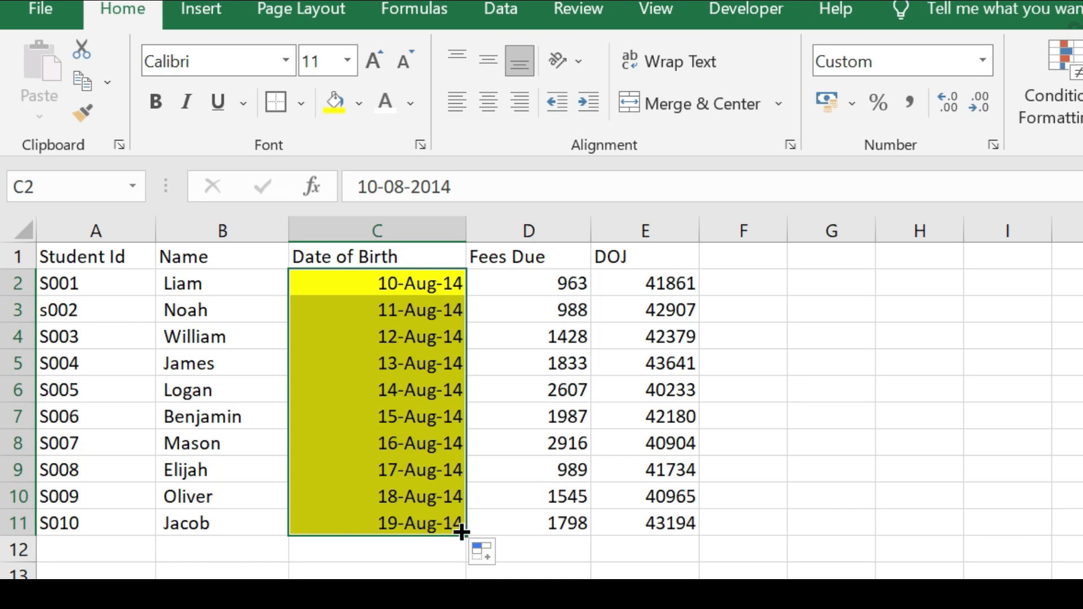
left_click(507, 556)
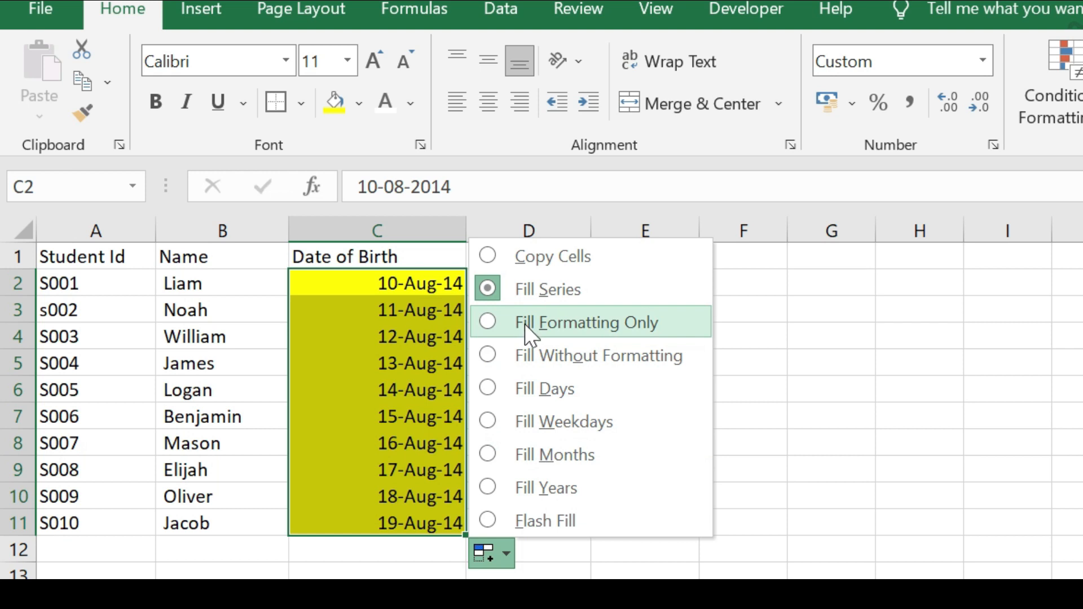
left_click(492, 323)
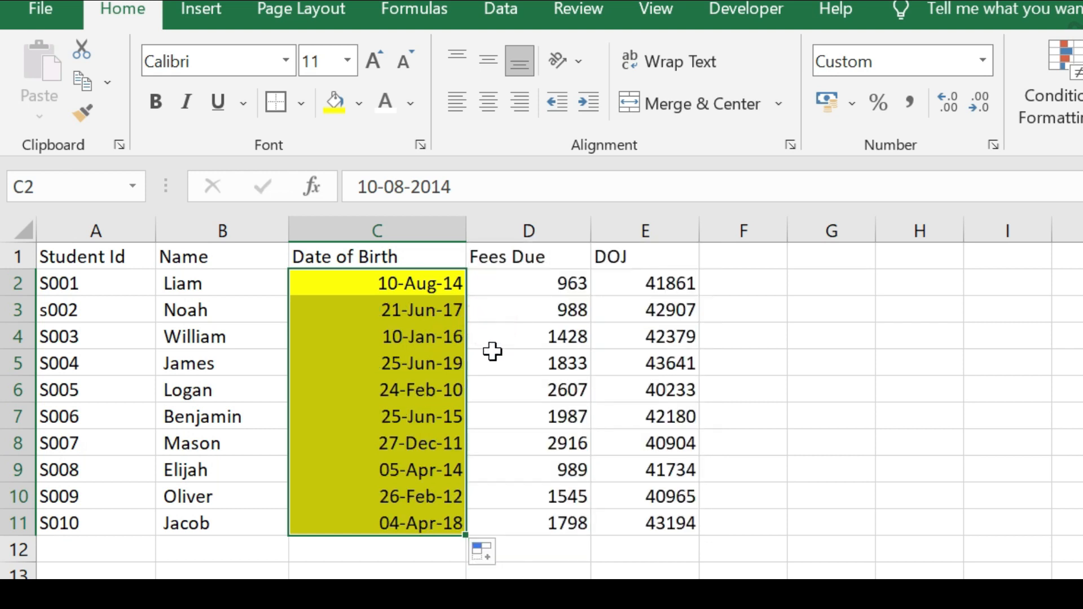
left_click(378, 283)
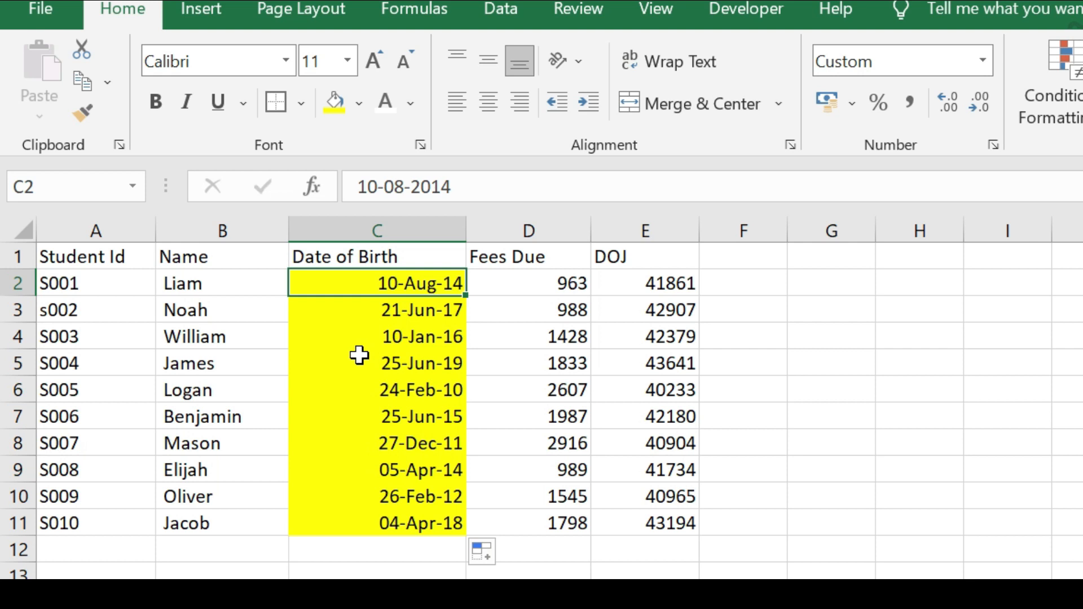
Widen the DOJ column and format its first cell E2 with a light blue fill and a Date number format.
left_click(621, 285)
left_click_drag(700, 231, 766, 232)
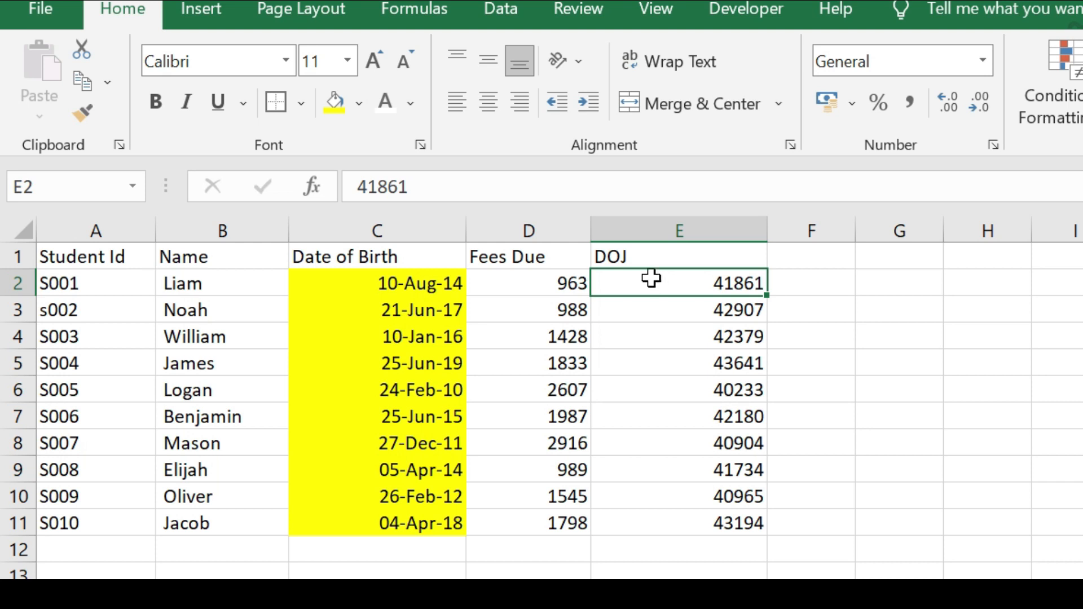
left_click(358, 102)
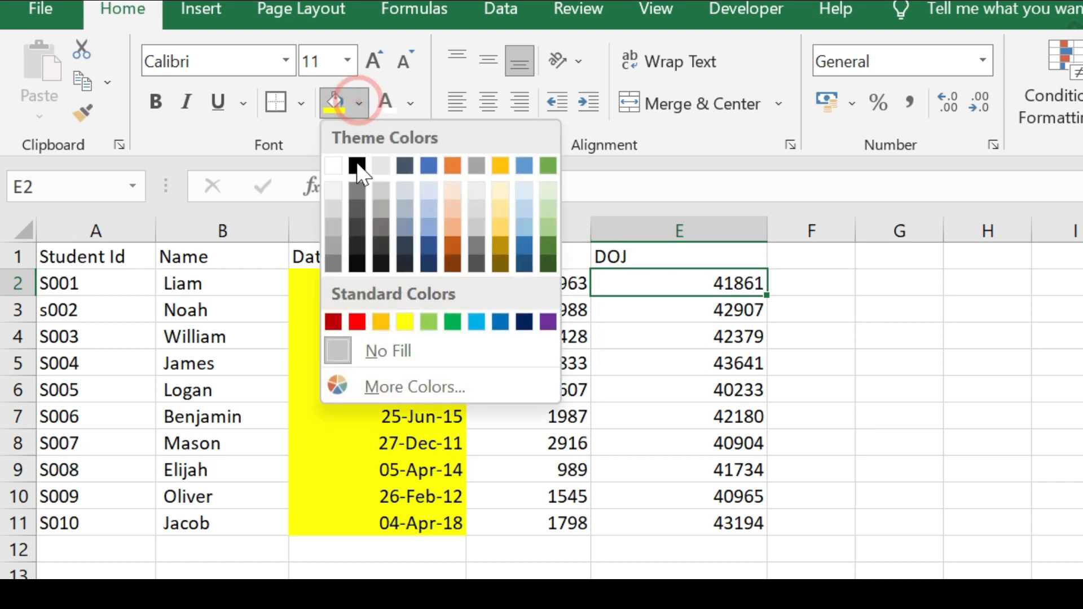
left_click(432, 206)
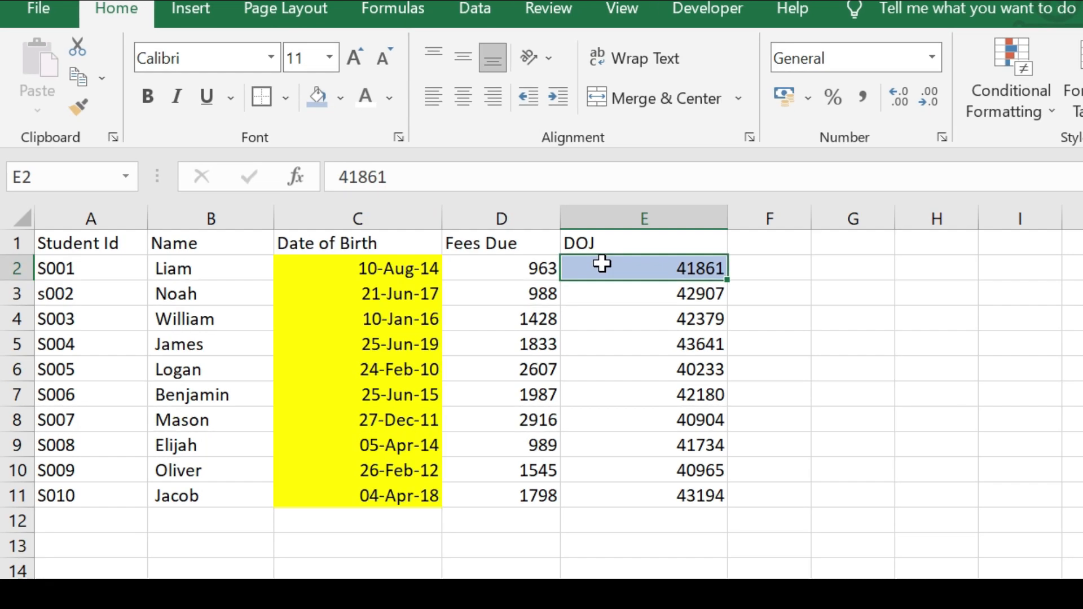
right_click(634, 279)
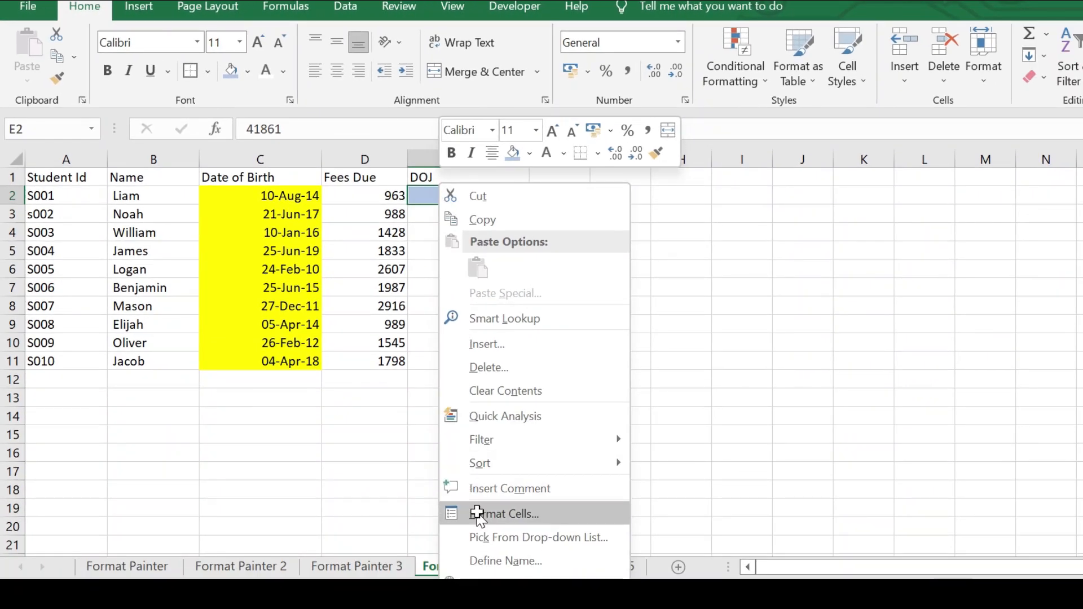
left_click(478, 514)
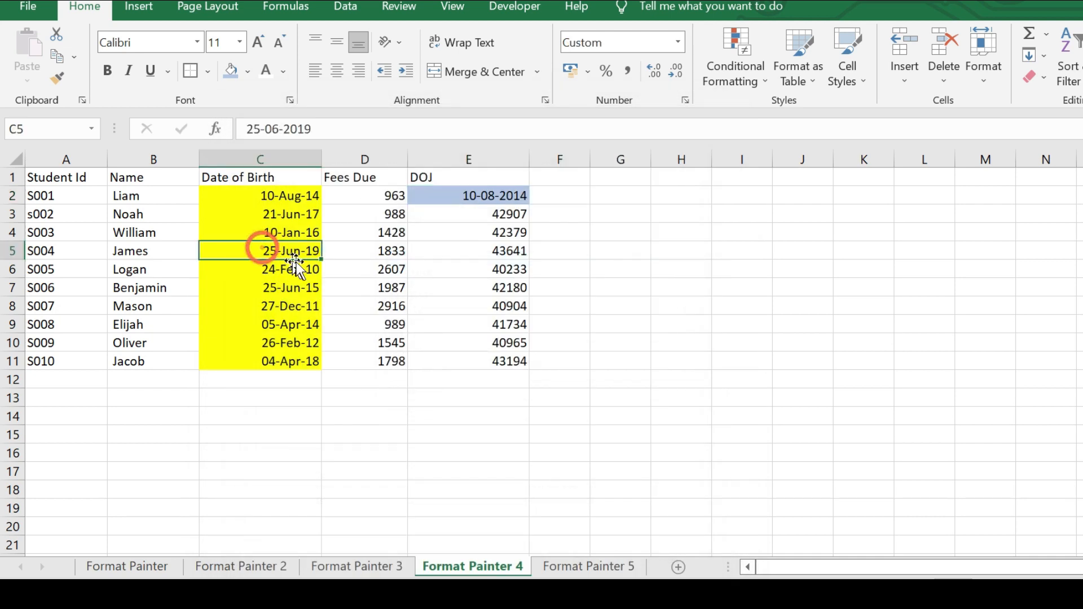
Fill the DOJ cell E2 down to E11 with AutoFill, using the Fill Formatting Only option.
left_click(469, 194)
right_click(470, 196)
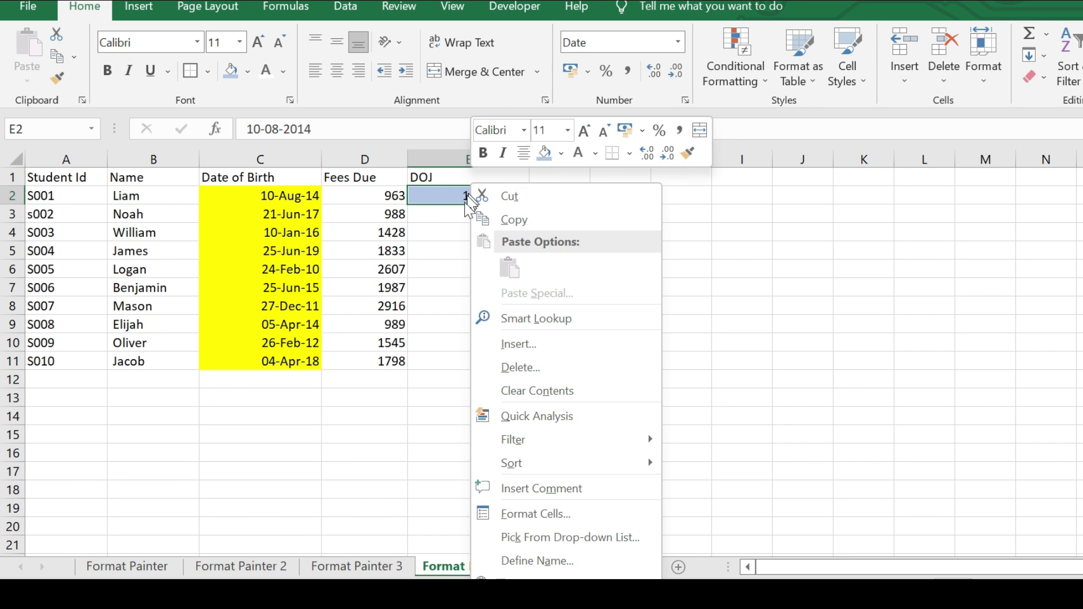
left_click(449, 228)
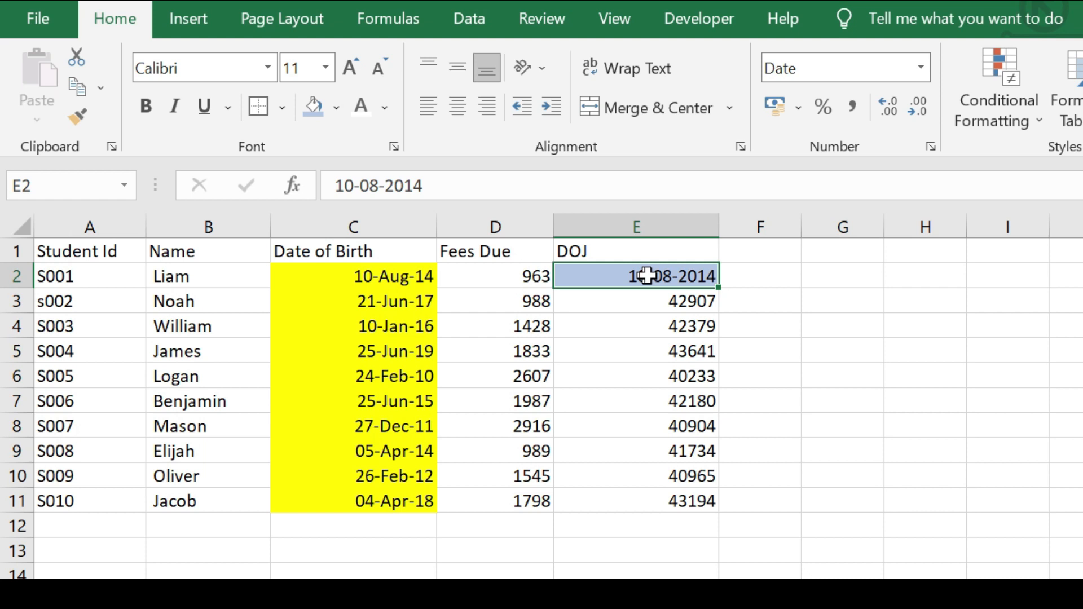
double_click(718, 288)
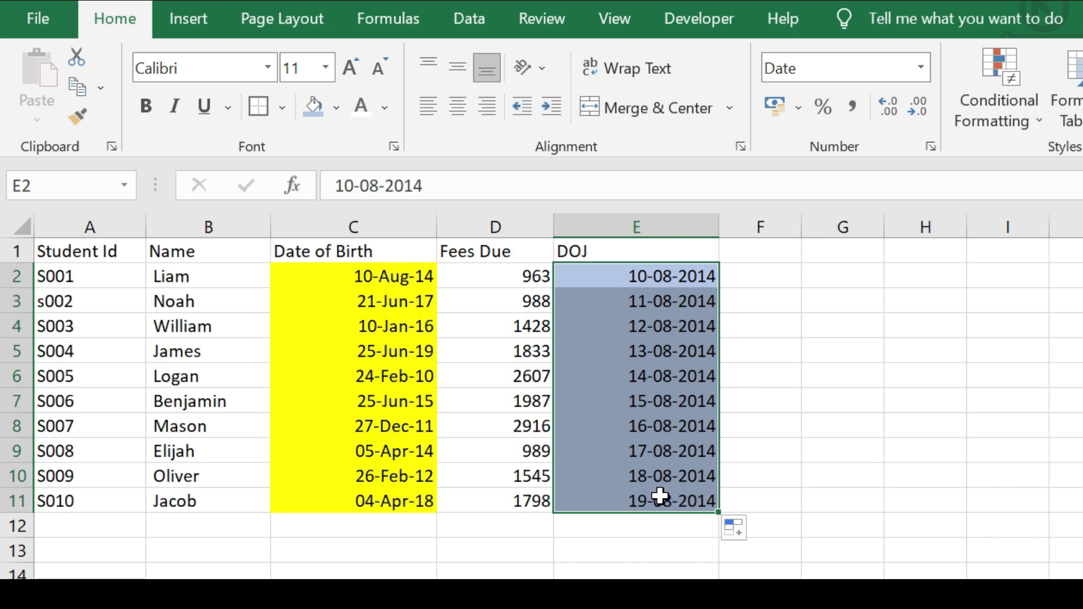
left_click(756, 530)
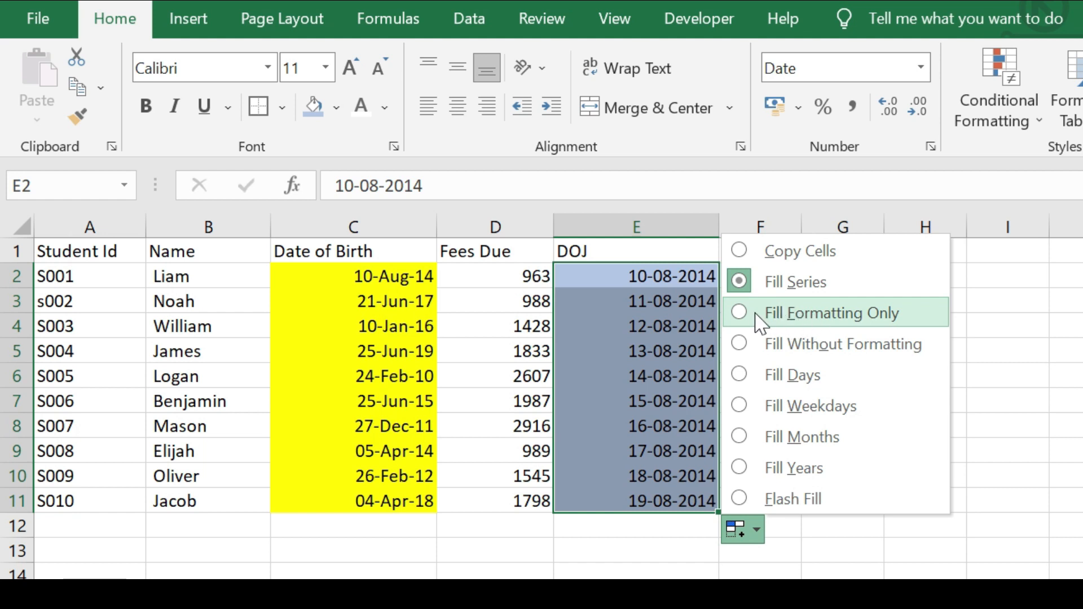
left_click(799, 313)
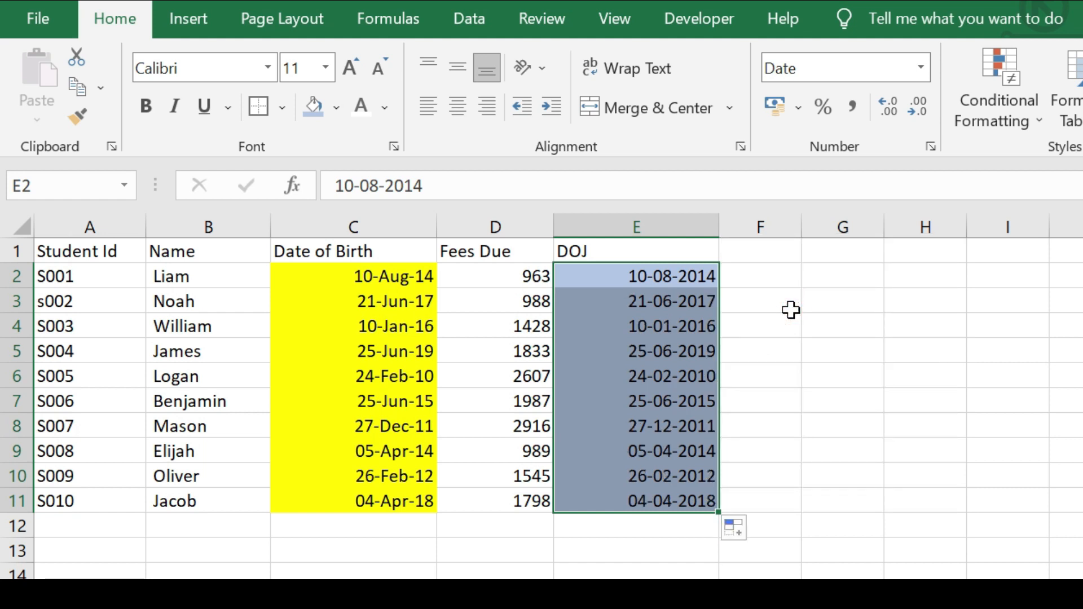
left_click(763, 282)
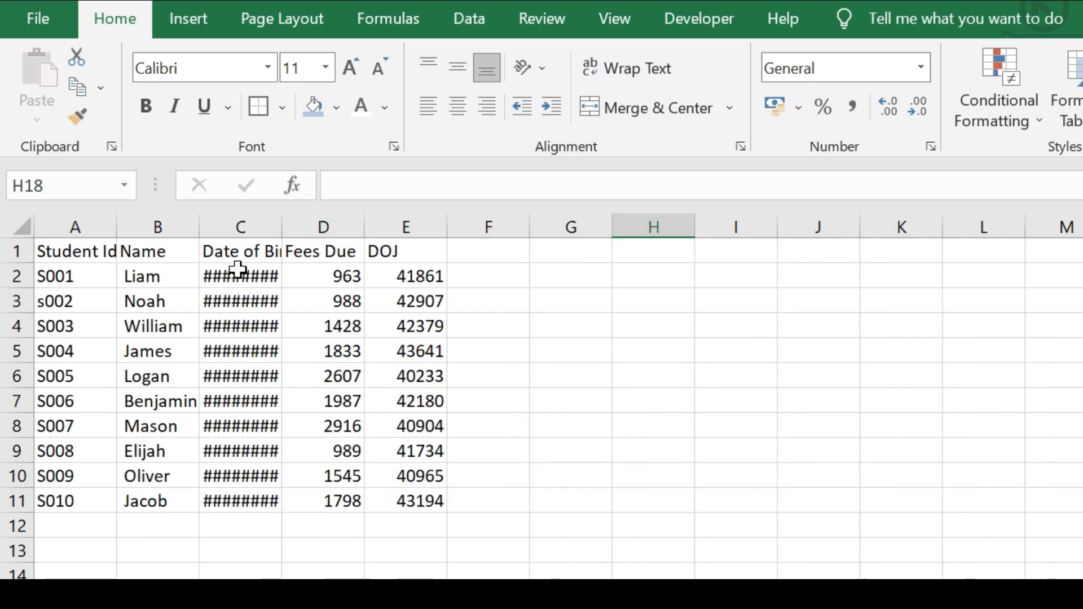
On the next student sheet, widen the Date of Birth, Fees Due and DOJ columns.
left_click(238, 270)
left_click(234, 250)
left_click_drag(282, 226, 371, 234)
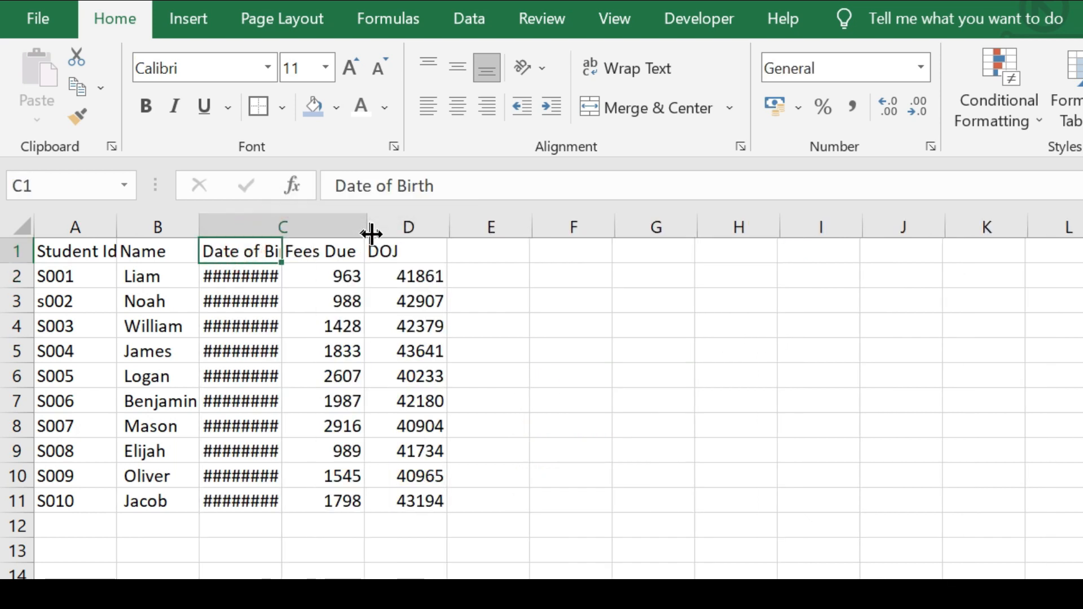
left_click_drag(447, 226, 576, 245)
left_click_drag(658, 226, 698, 227)
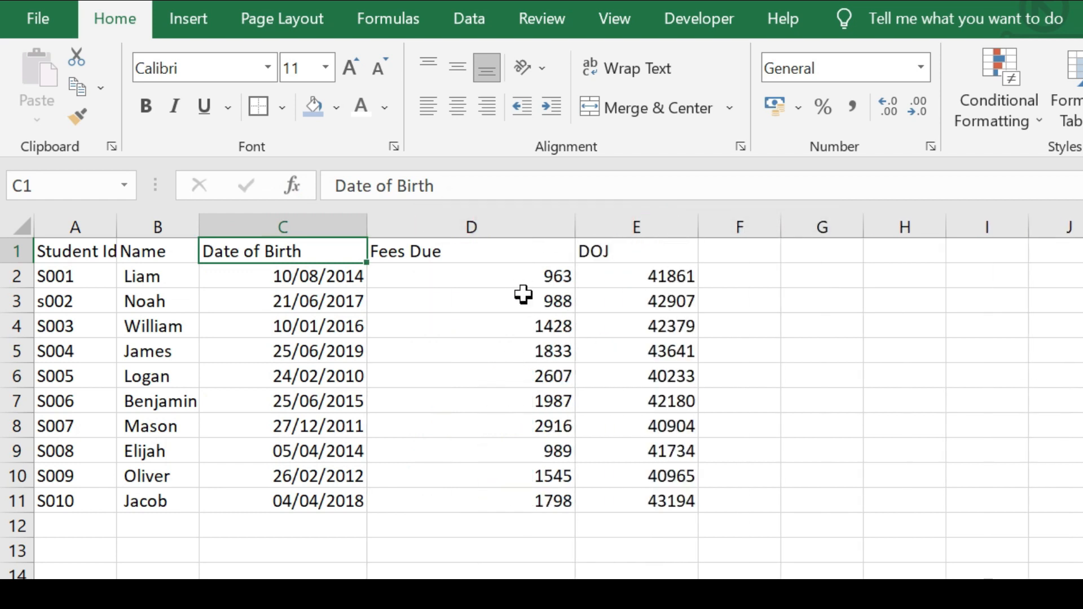
Format the first Fees Due cell D2 with a green fill and bold white text at font size 12.
left_click(439, 251)
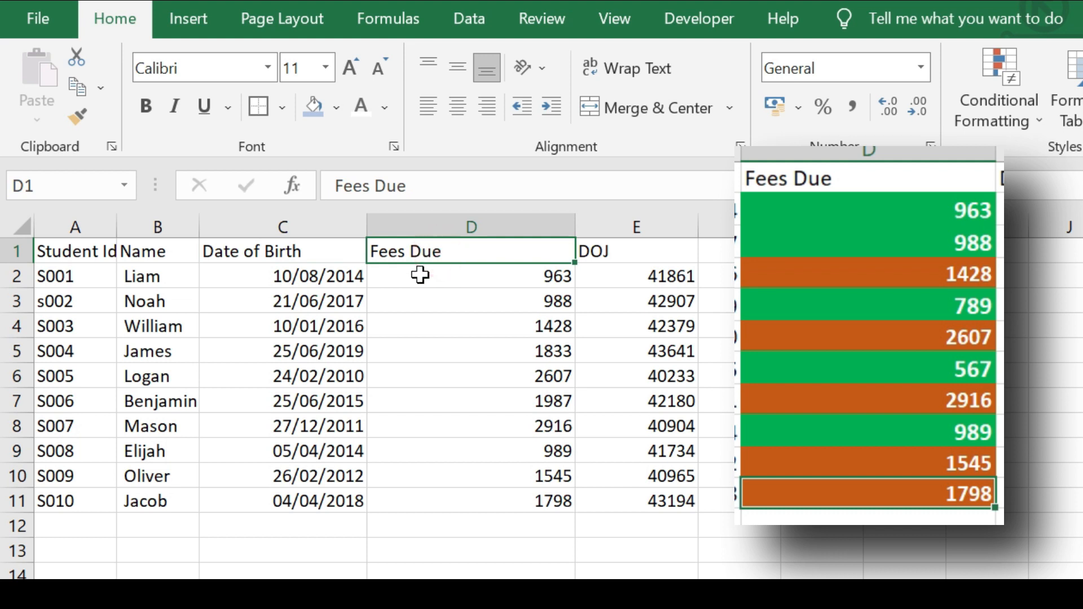
left_click(456, 280)
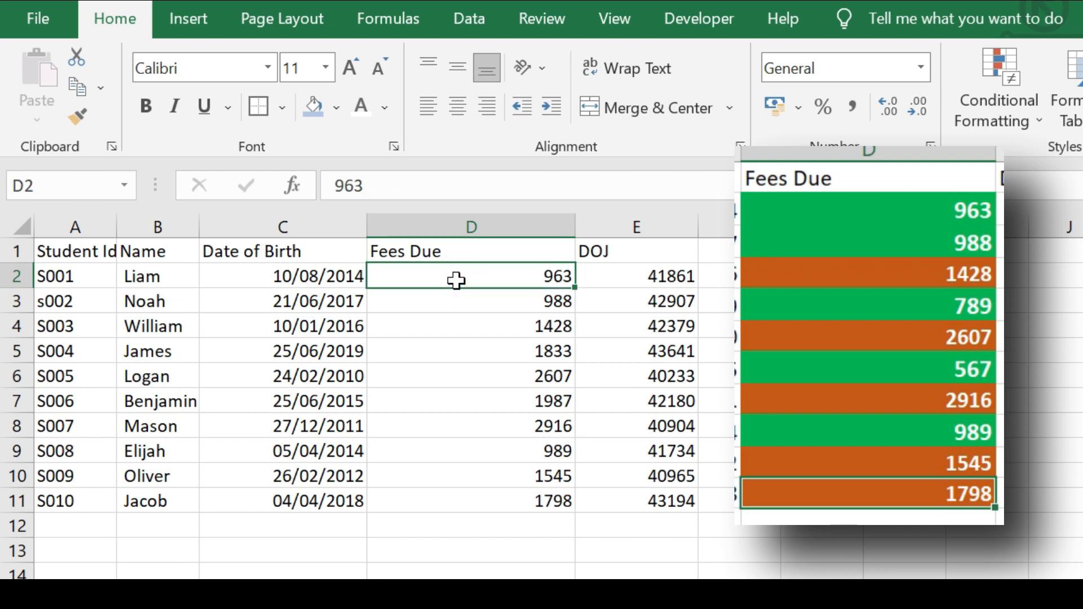
left_click(480, 327)
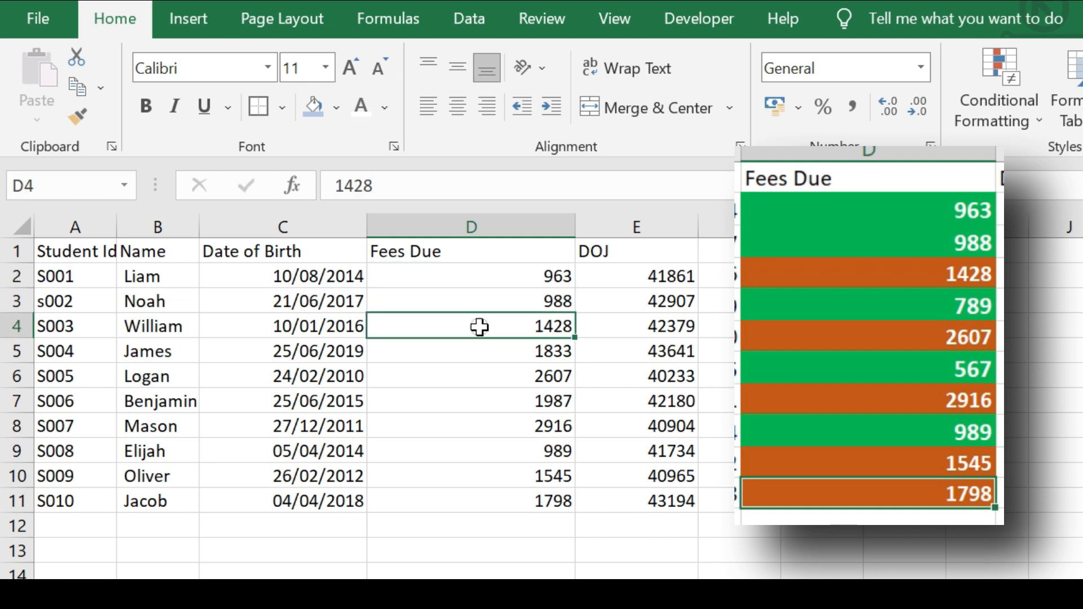
left_click(463, 278)
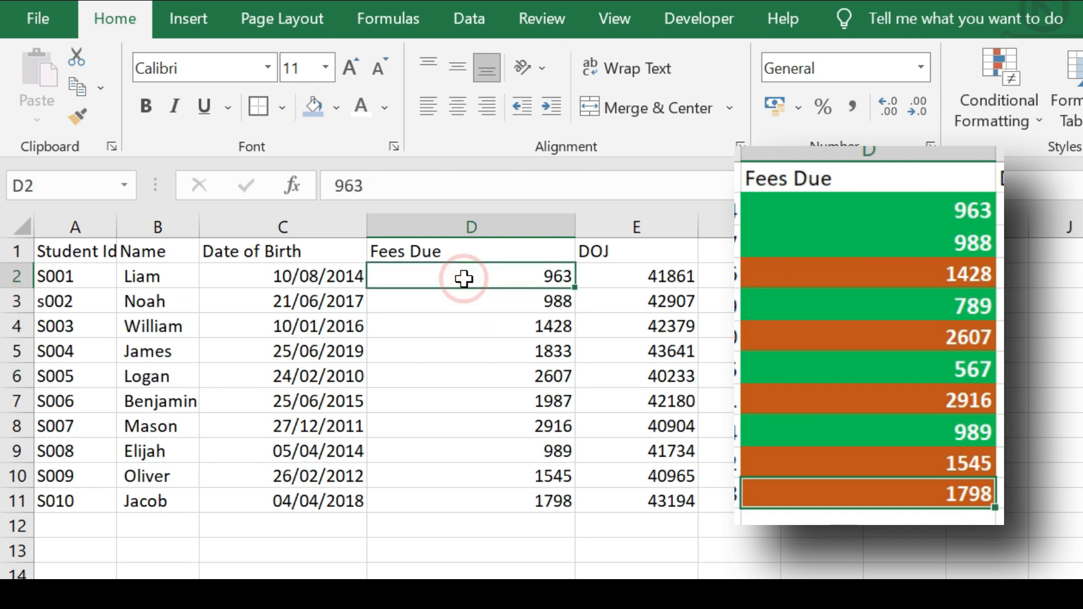
left_click(337, 107)
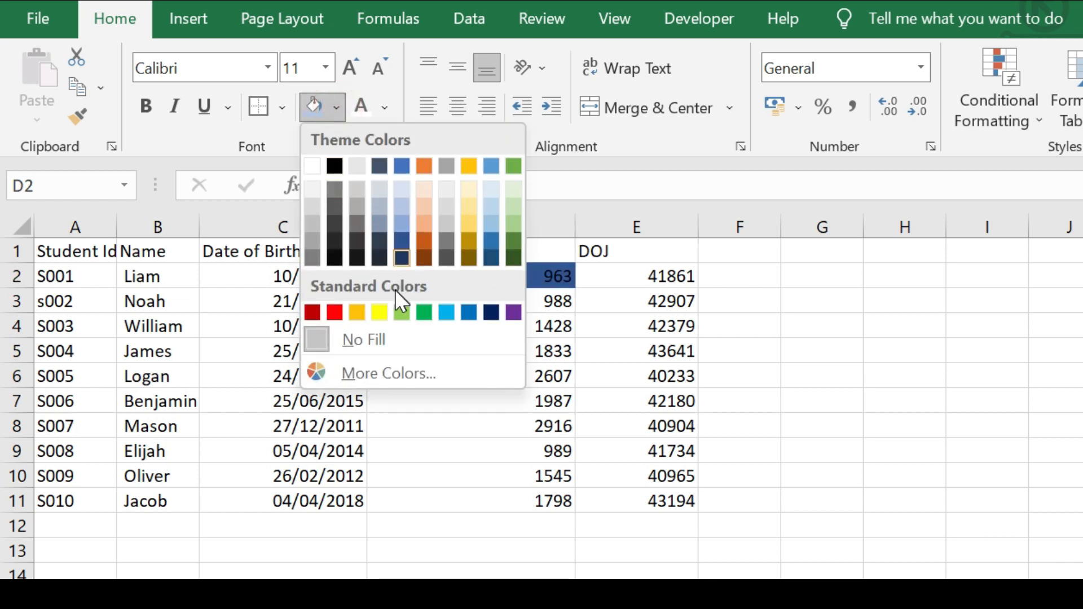
left_click(425, 312)
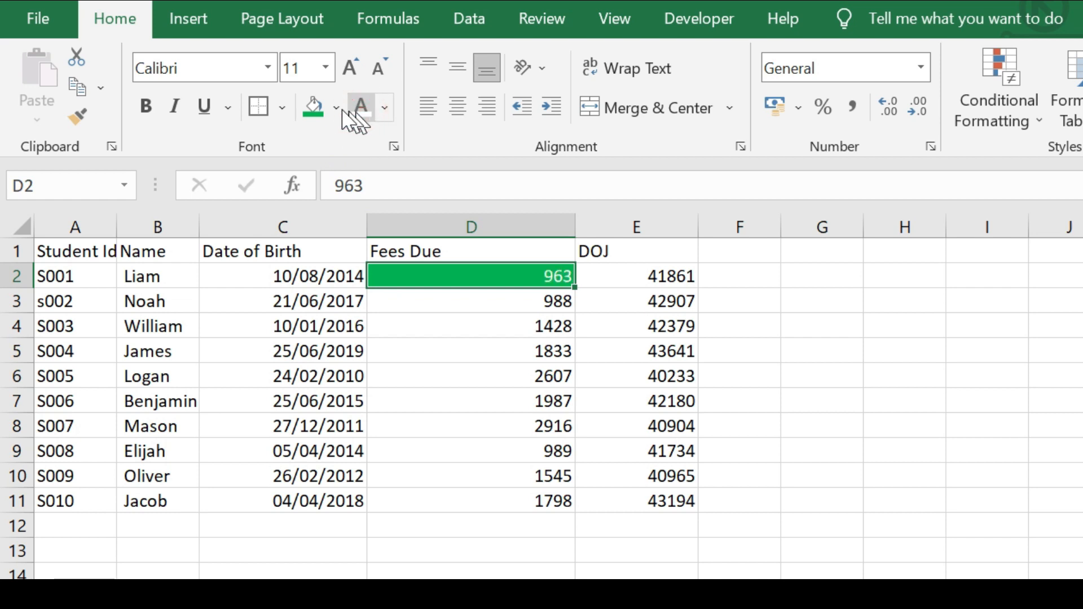
left_click(147, 100)
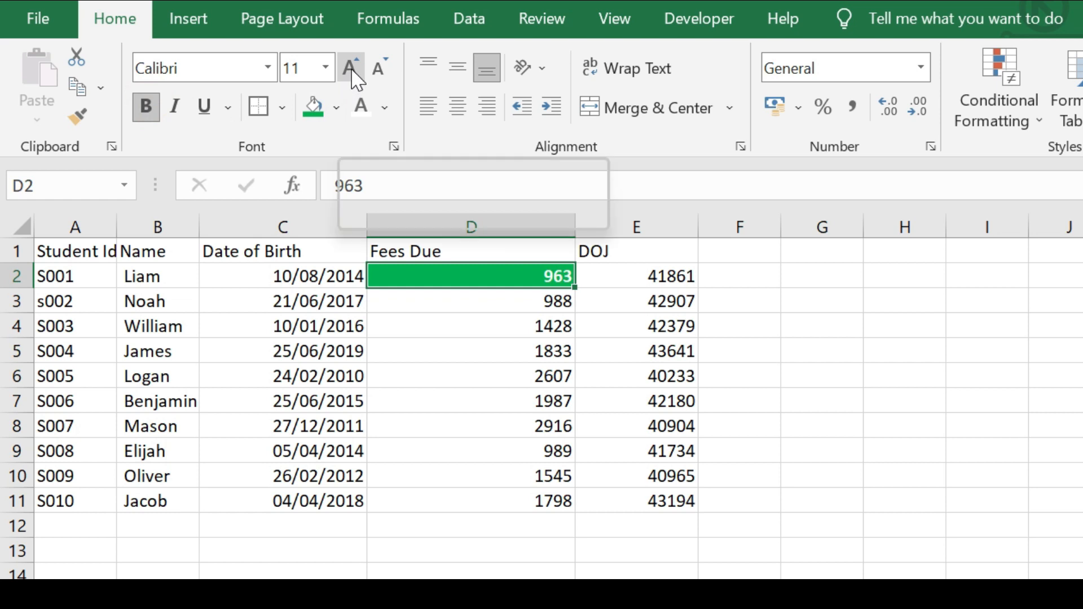
left_click(354, 79)
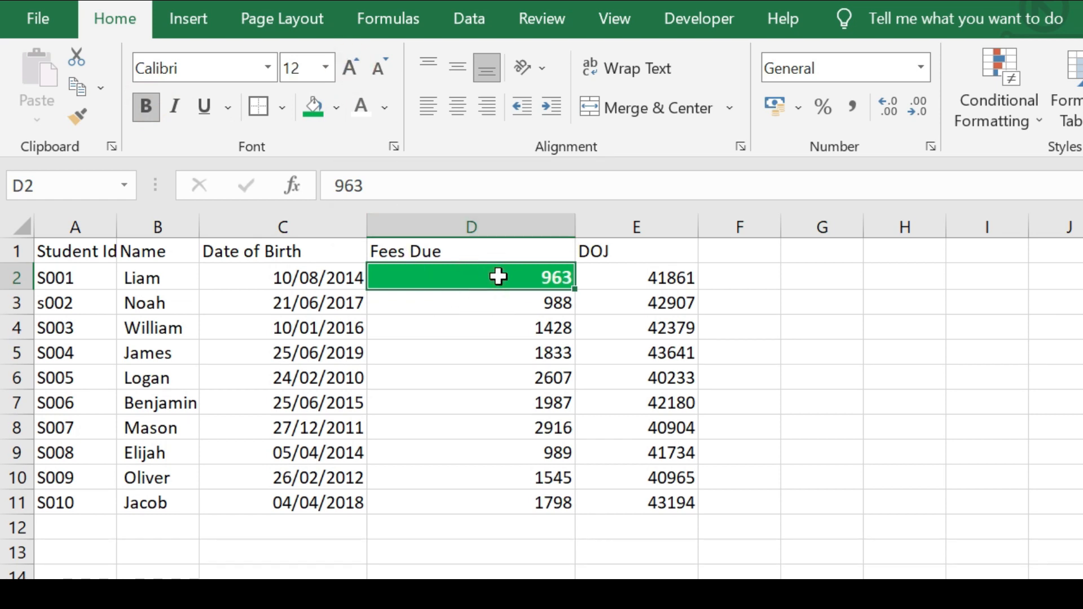
Change the Fees Due values to 567 in D7 and 789 in D5.
left_click(500, 304)
left_click(509, 454)
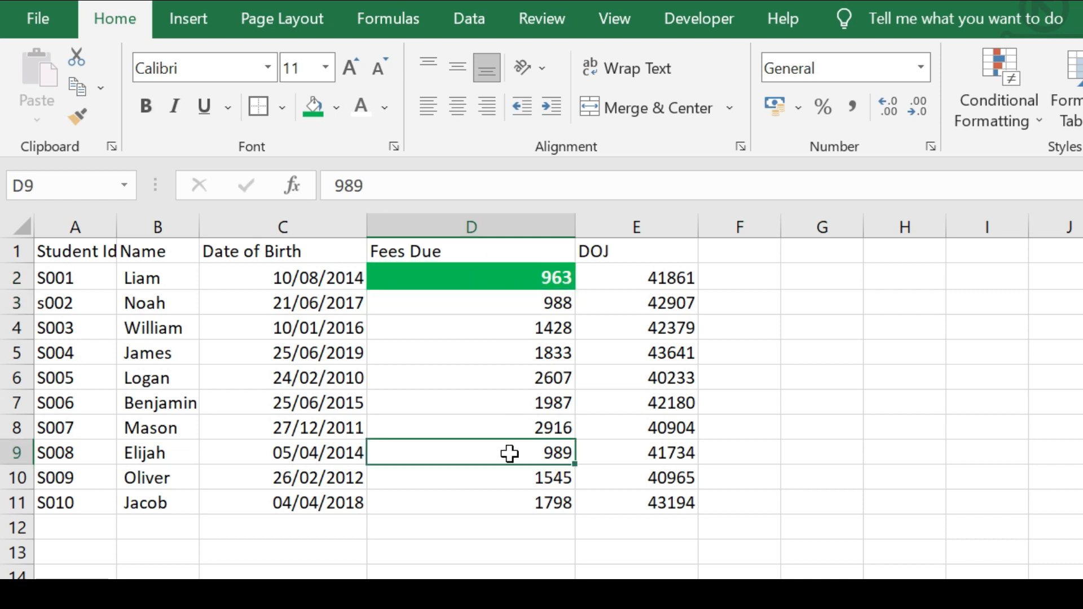
left_click(520, 480)
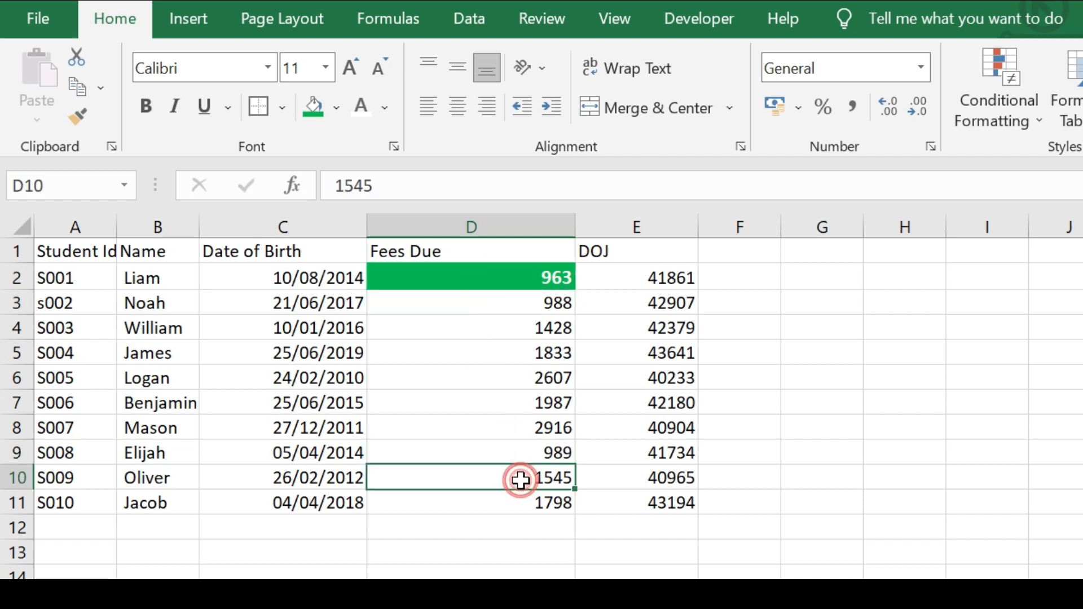
left_click(515, 401)
type("567")
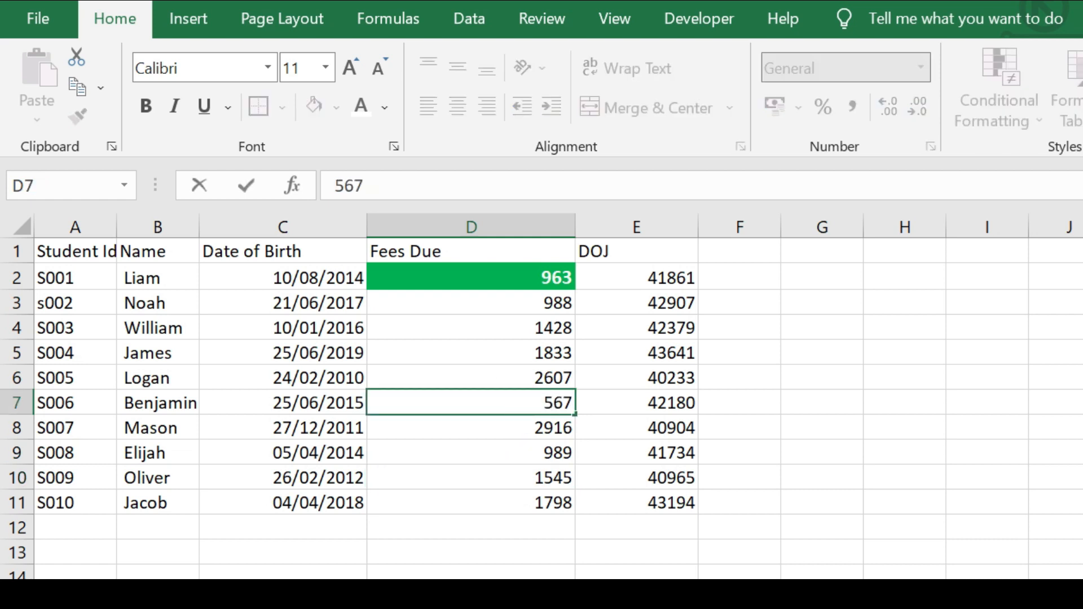
key("Return")
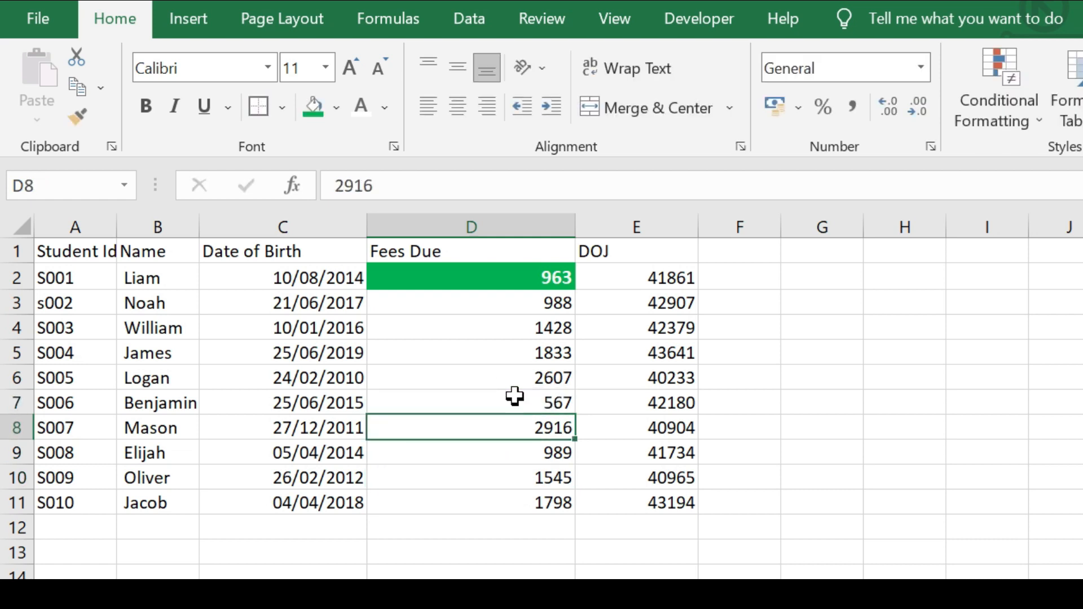
left_click(517, 368)
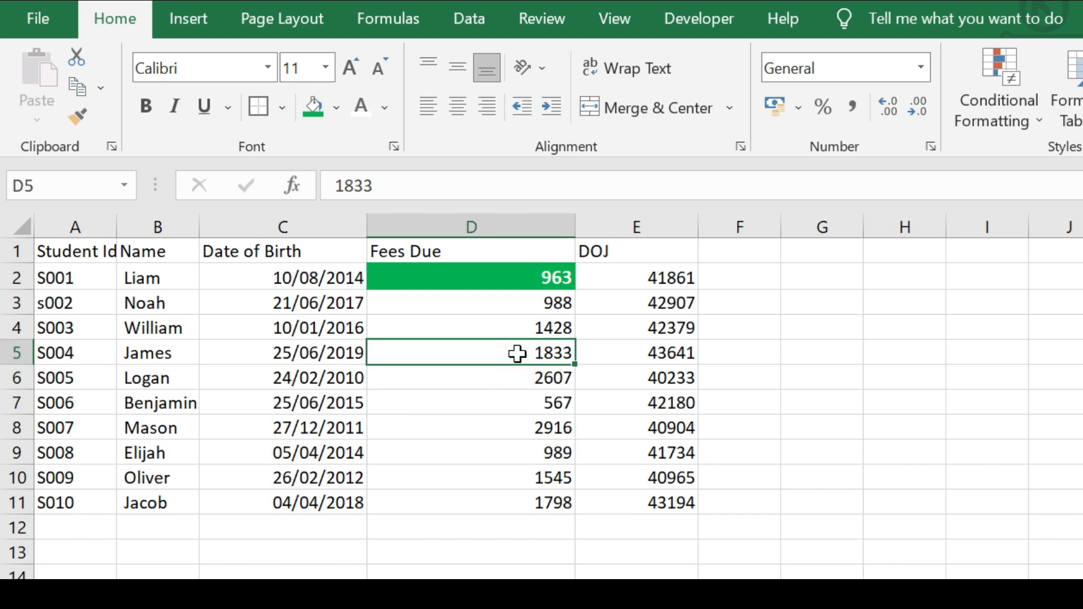
type("78")
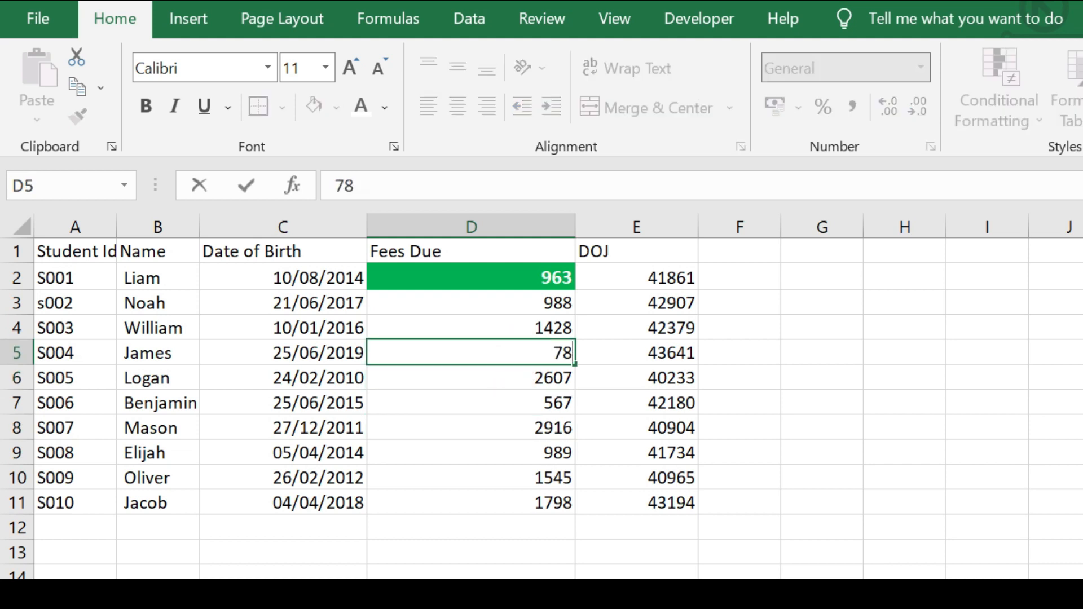
key("Return")
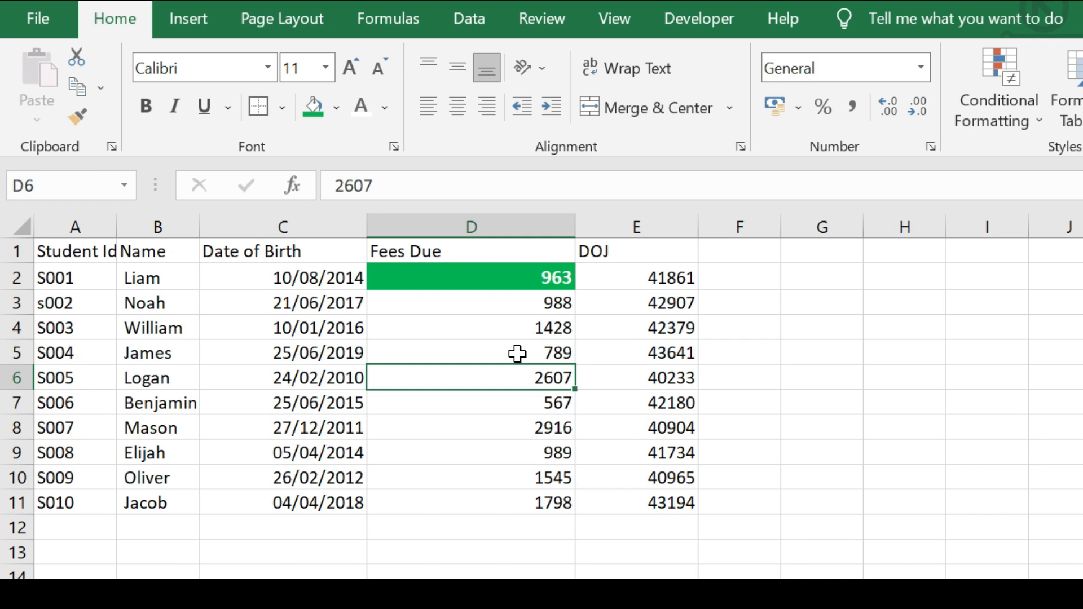
Copy the formatting of D2 to the Fees Due cell D3 with a single use of Format Painter.
left_click(520, 280)
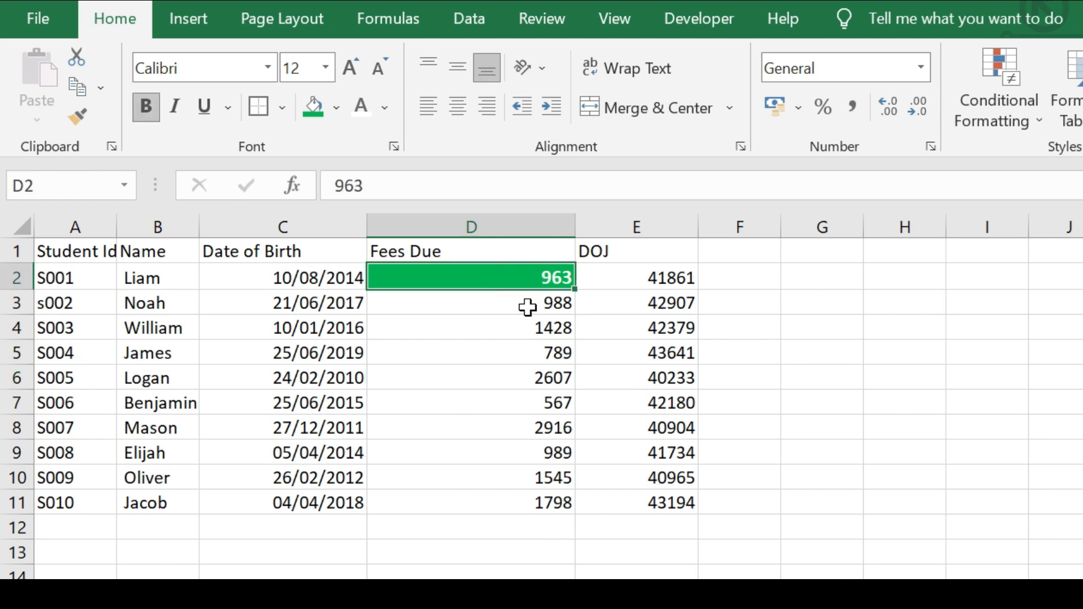
left_click(527, 303)
left_click(529, 353)
left_click(529, 404)
left_click(531, 450)
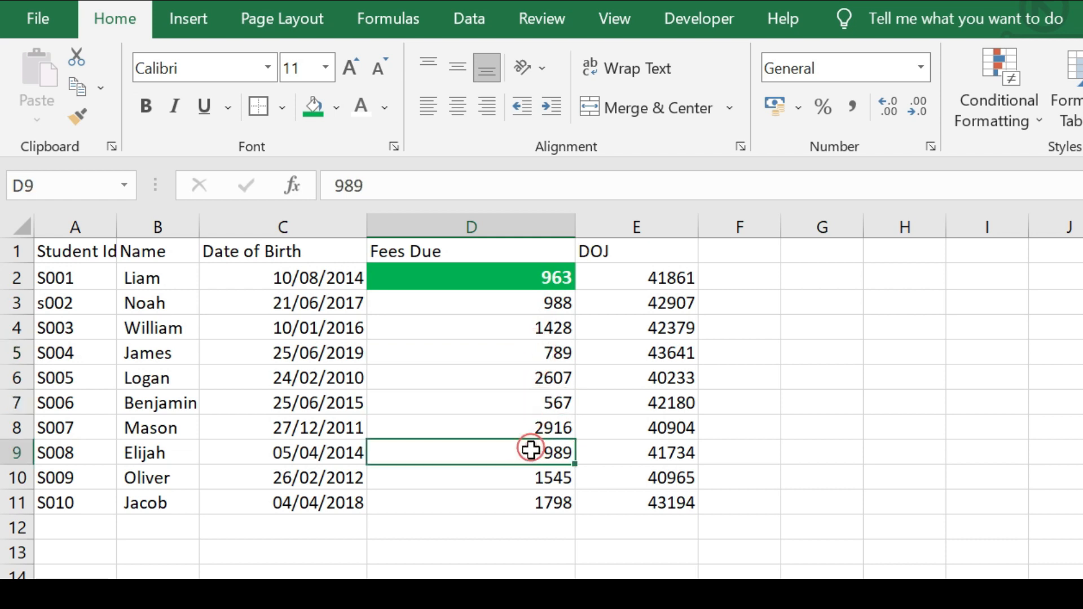
left_click(495, 281)
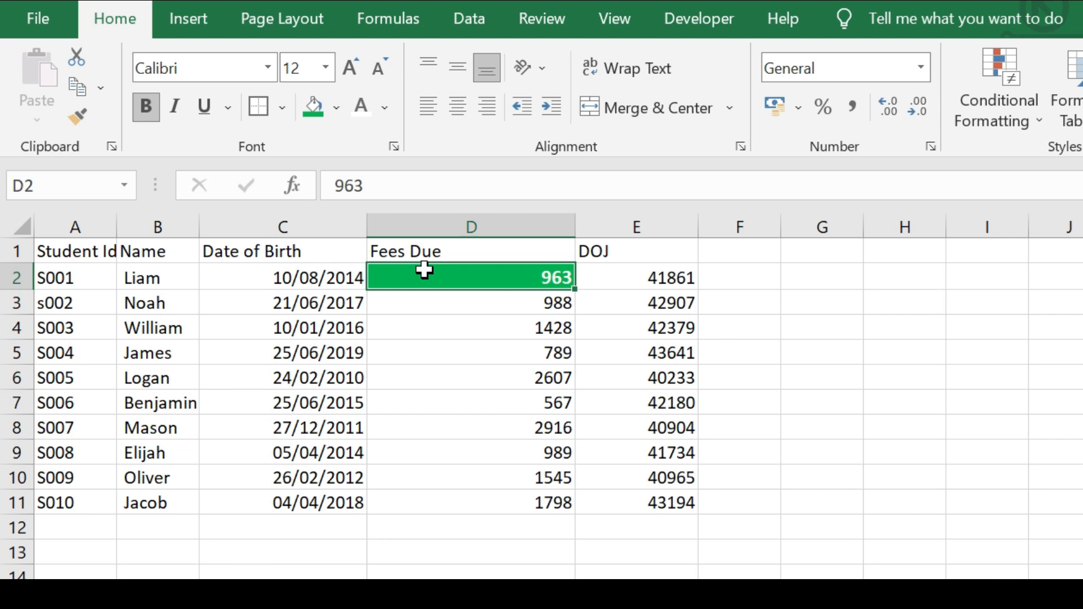
left_click(83, 118)
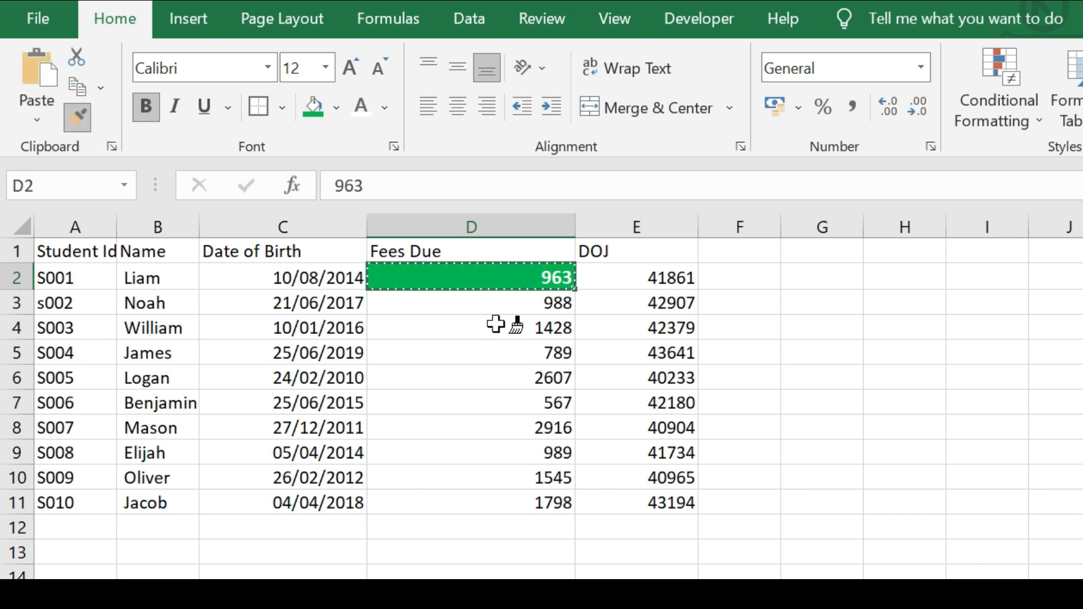
left_click(509, 303)
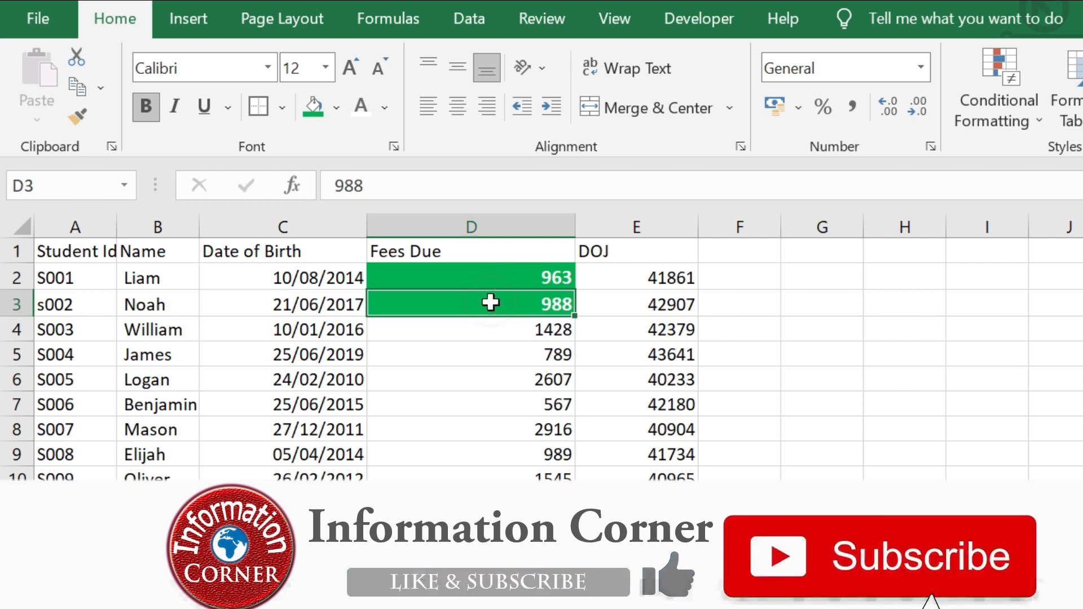
Keep Format Painter active to apply D3's formatting to D5, D7 and D9, and switch it off when done.
left_click(79, 126)
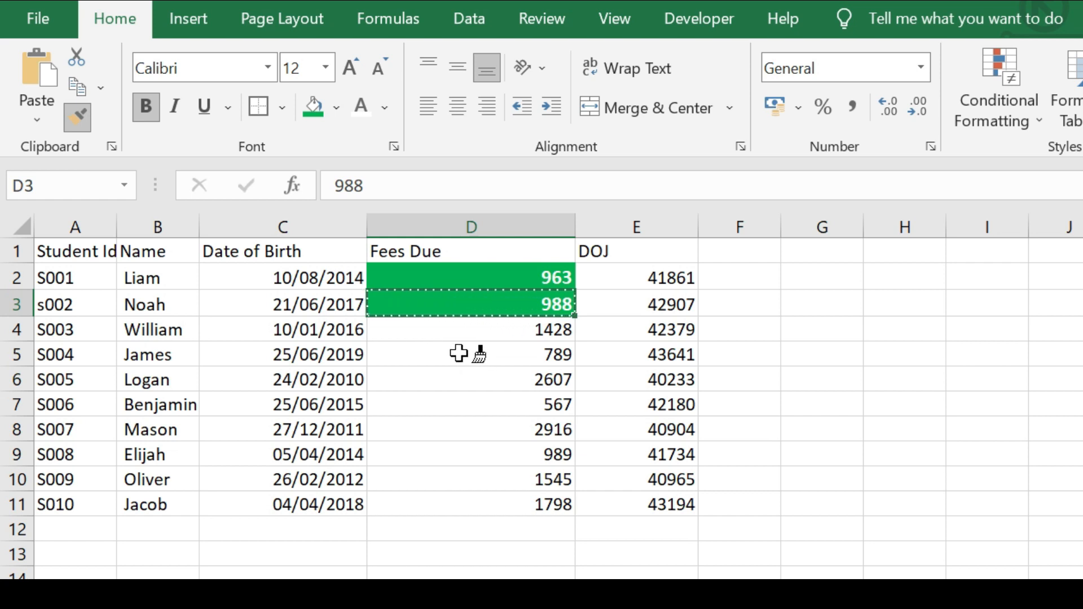
left_click(459, 354)
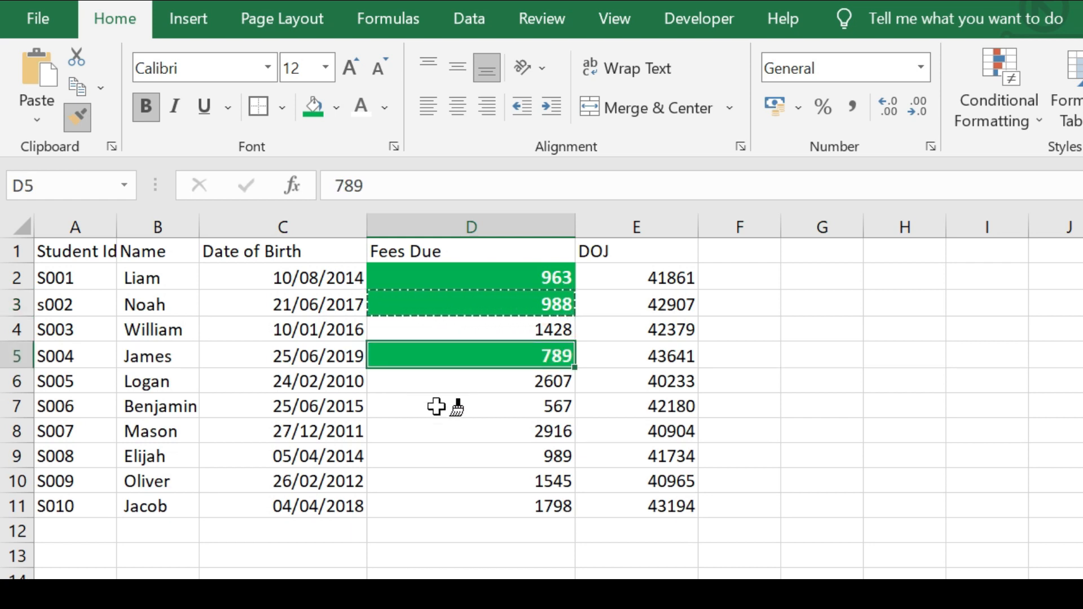
left_click(442, 402)
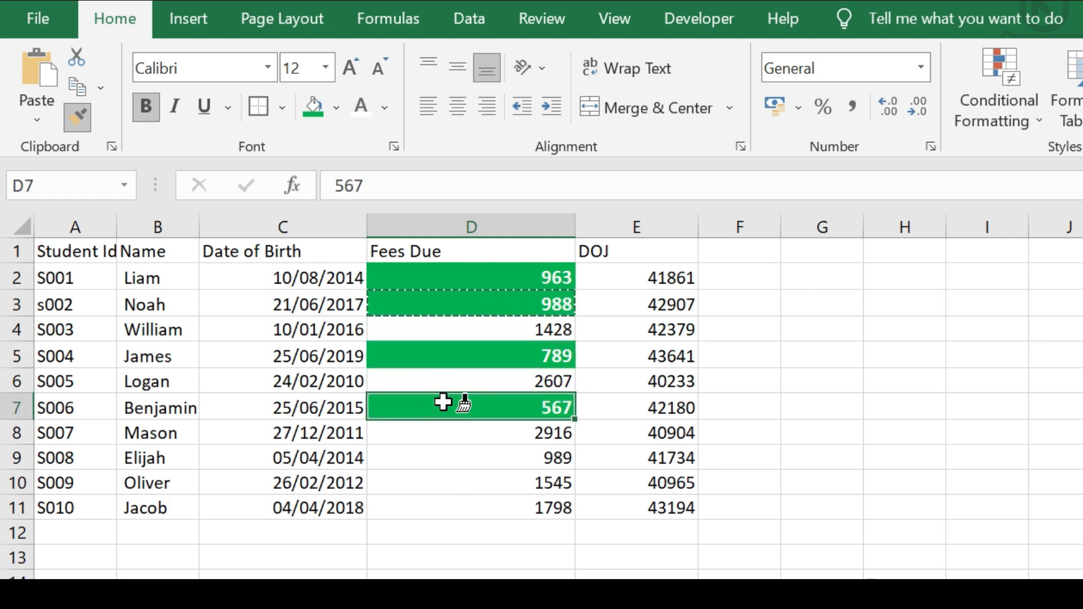
left_click(432, 461)
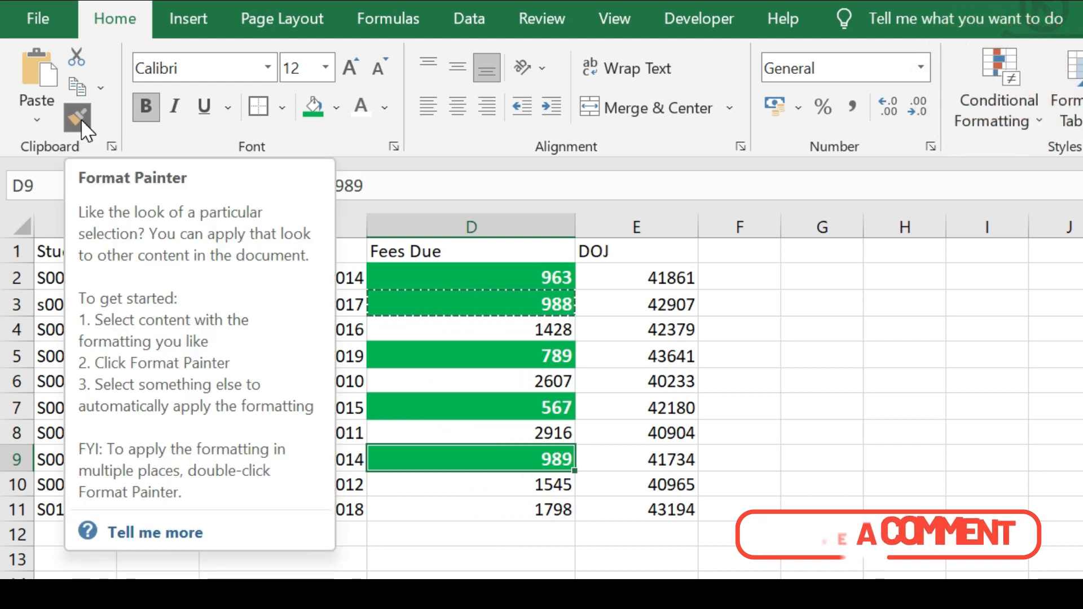
key("Escape")
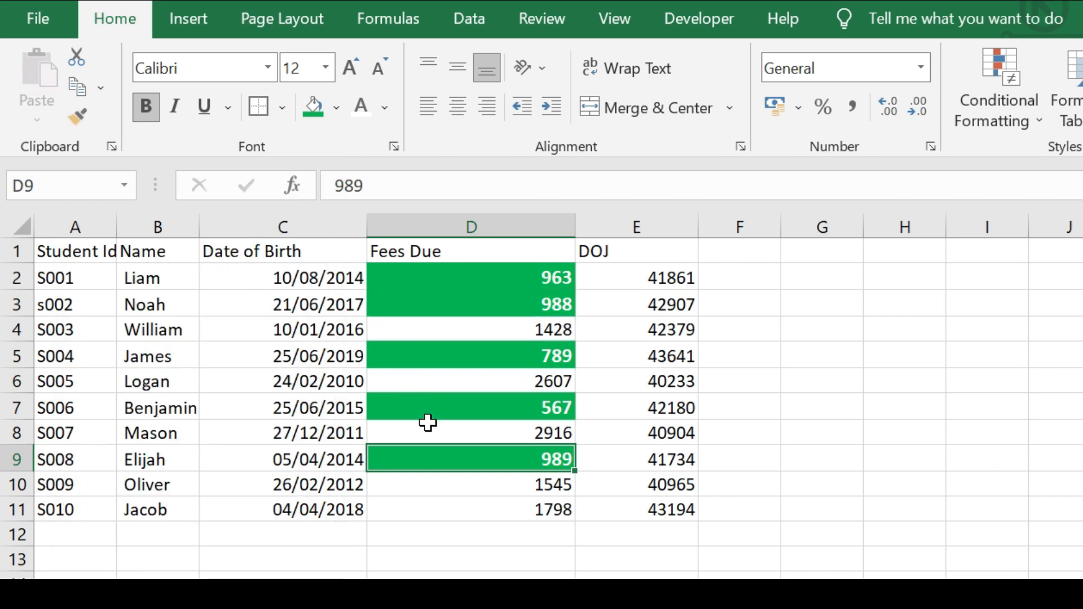
Format the Fees Due cell D4 with a dark orange fill and bold white text.
left_click(442, 327)
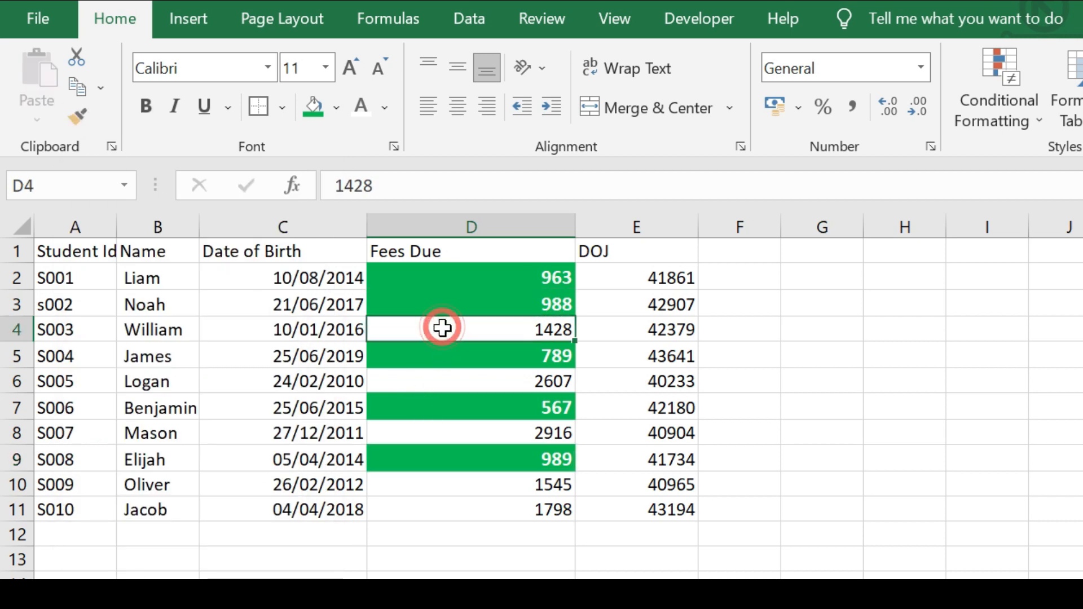
left_click(336, 107)
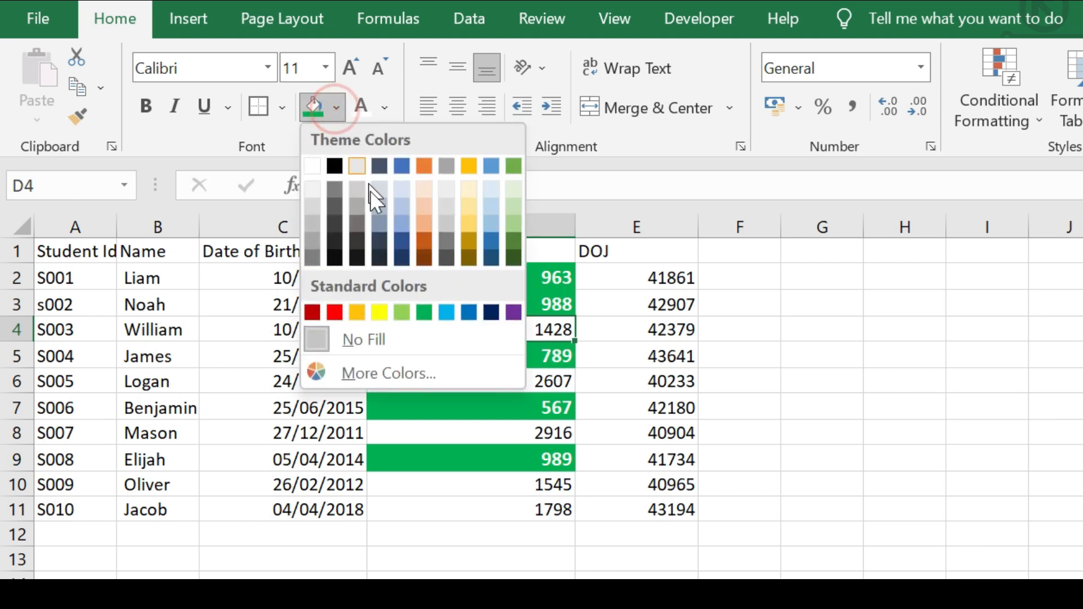
left_click(423, 243)
left_click(362, 107)
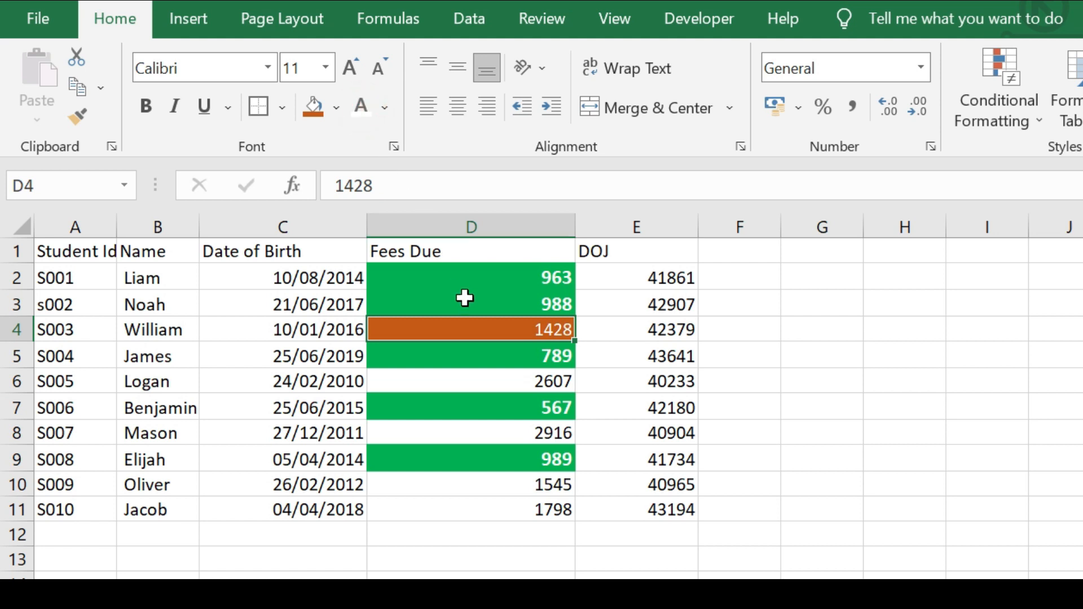
key("ctrl+b")
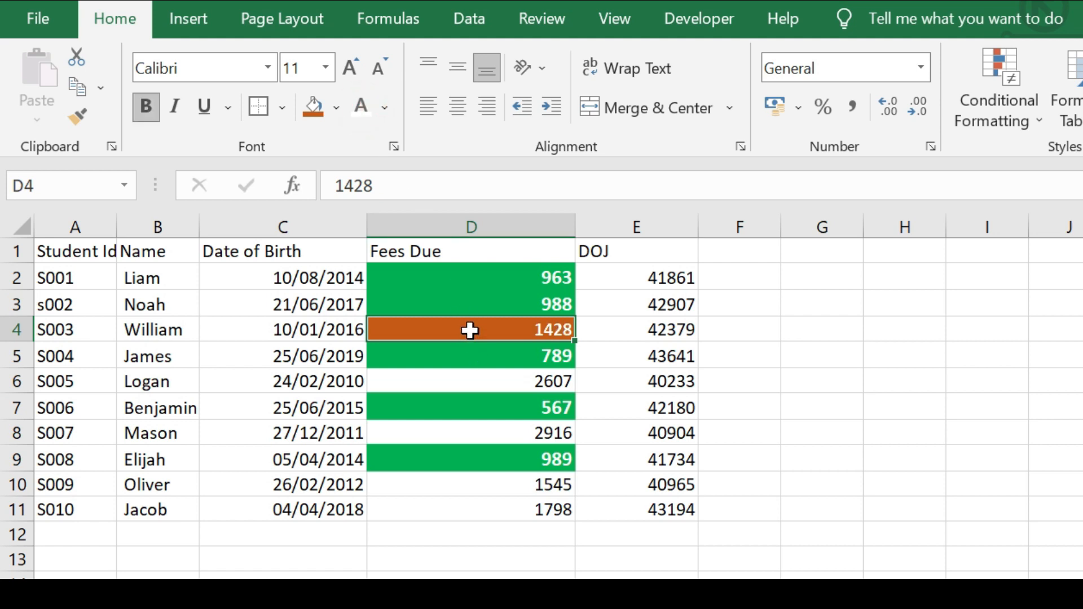
Keep Format Painter active to apply D4's formatting to D6, D8, D10 and D11, and switch it off when done.
left_click(82, 123)
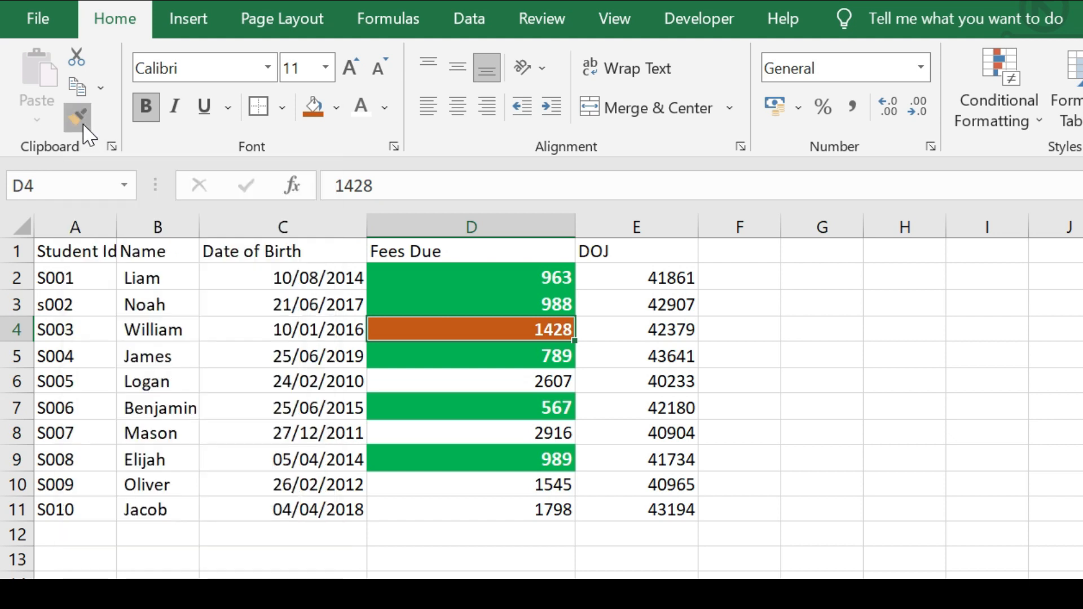
left_click(414, 382)
left_click(430, 432)
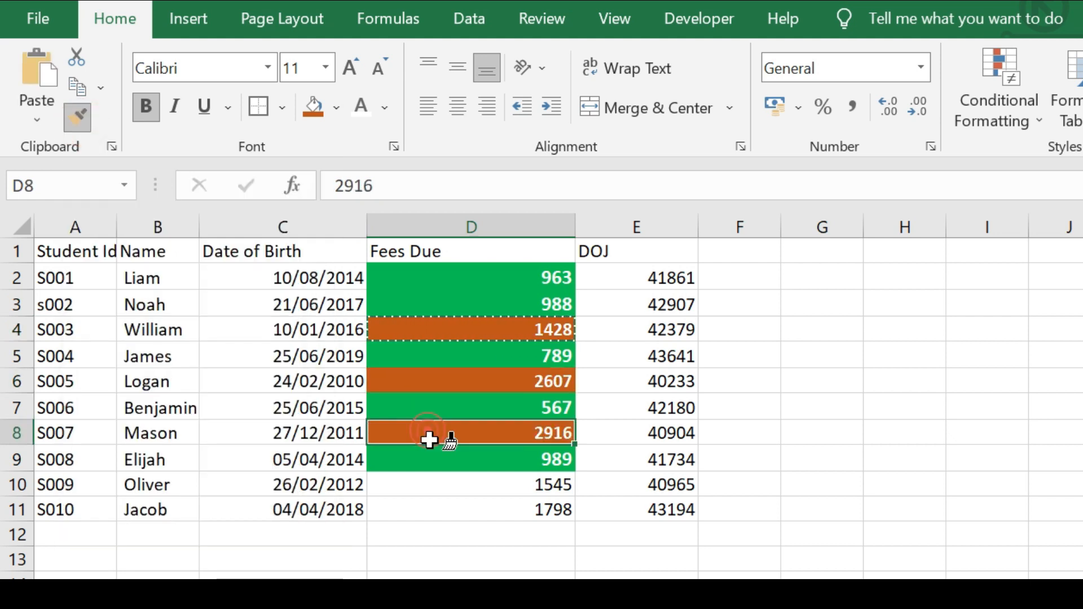
left_click(430, 484)
left_click(431, 509)
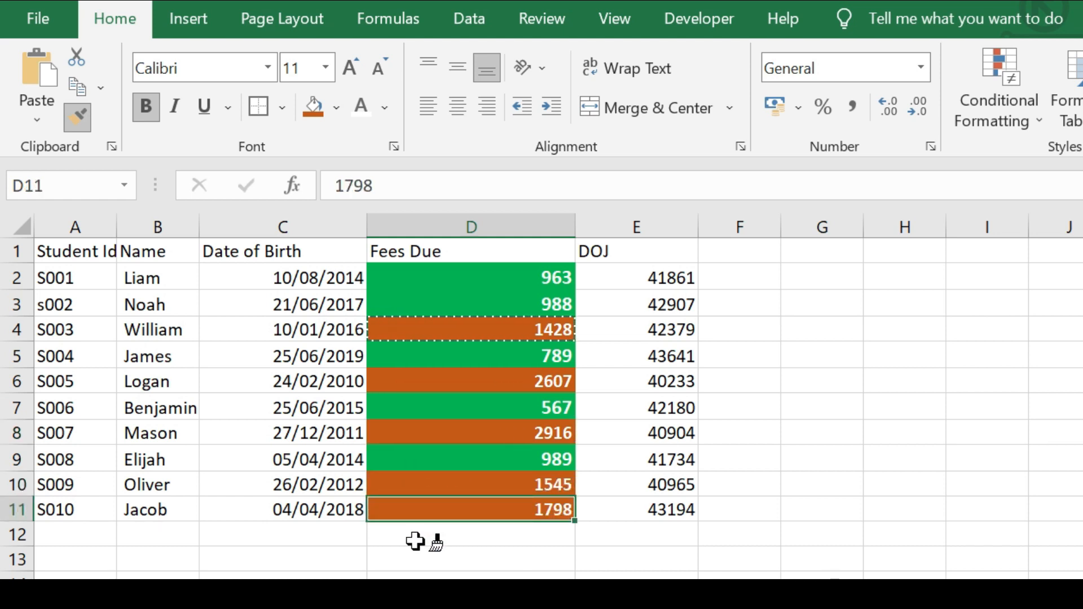
key("Escape")
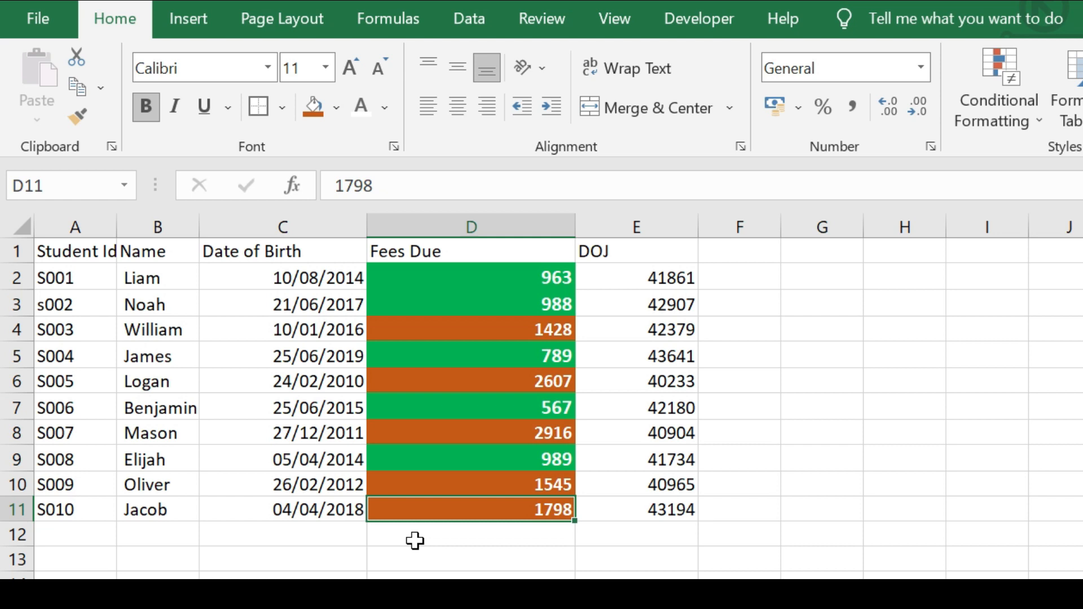